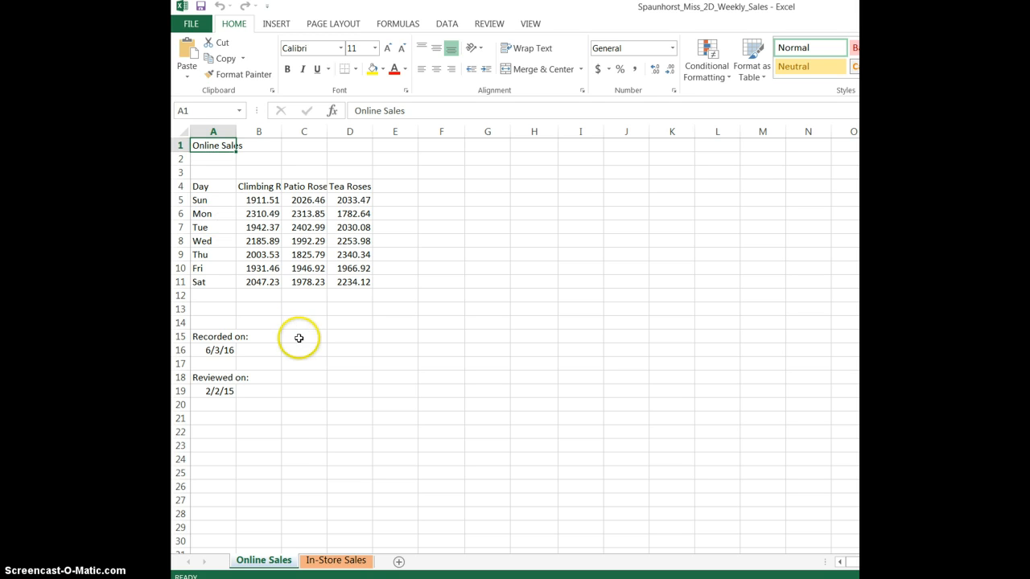
- Group the Online Sales and In-Store Sales worksheets and slightly widen columns A through G
right_click(247, 564)
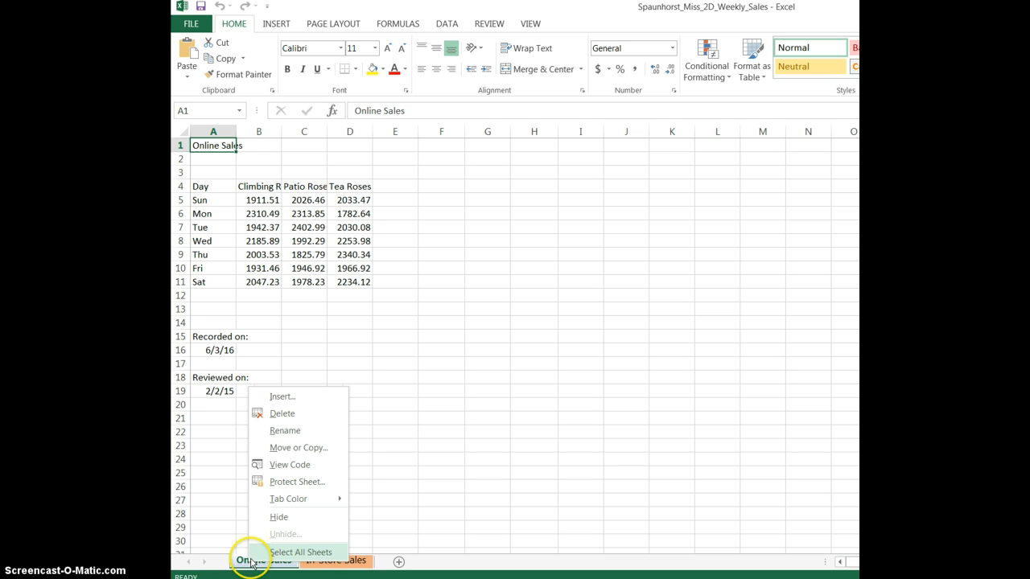
right_click(272, 562)
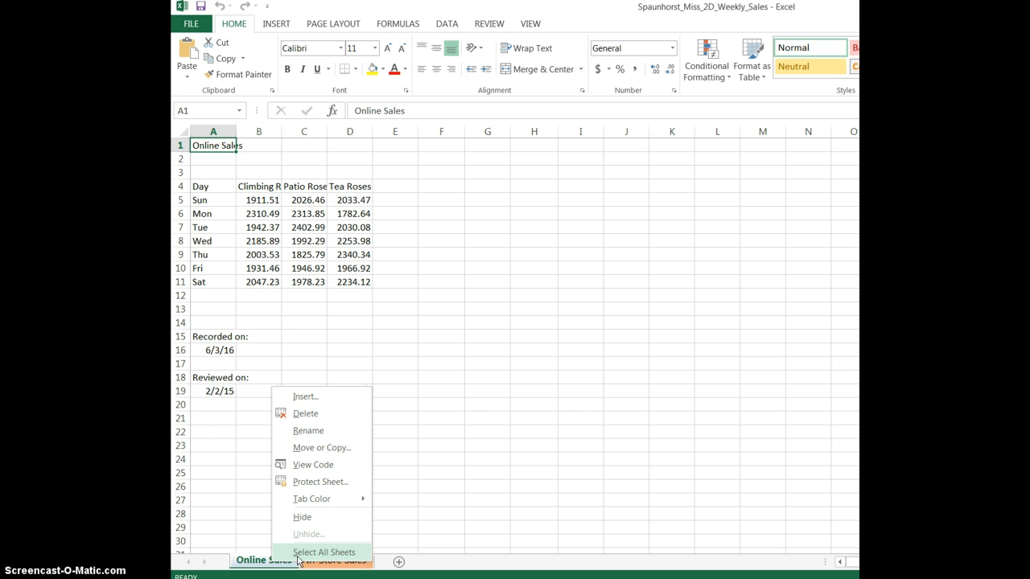
click(298, 555)
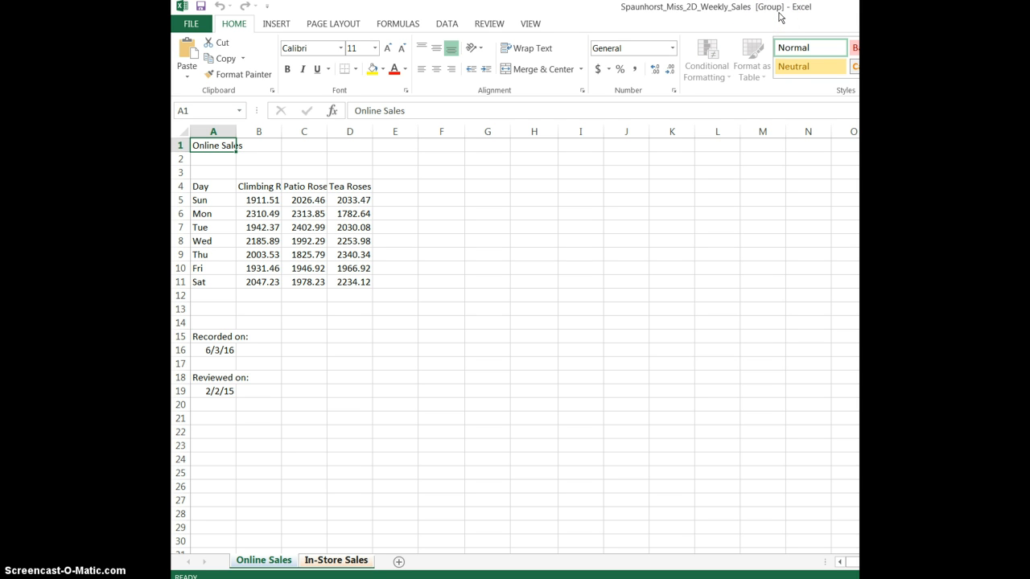
click(201, 130)
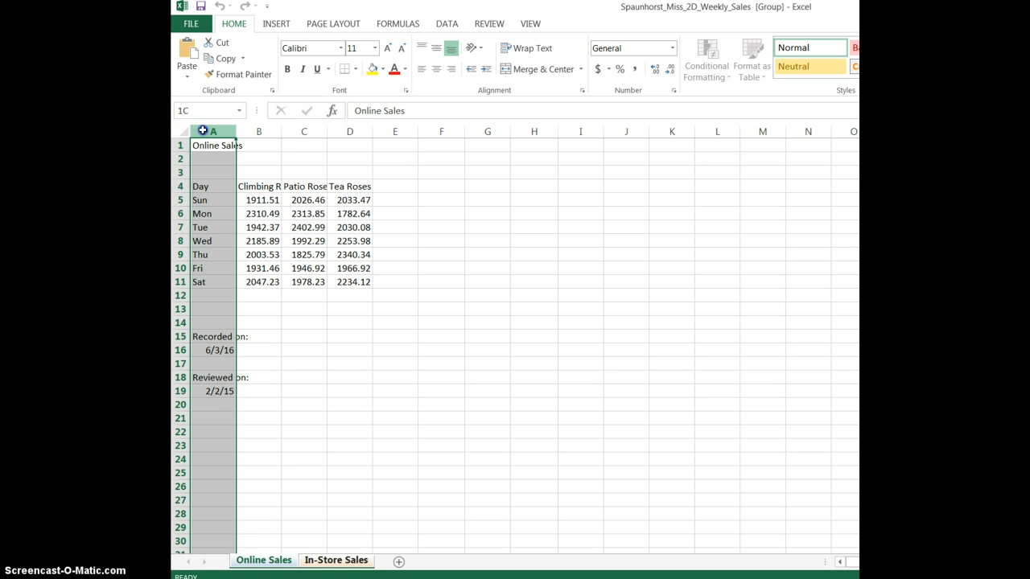
drag(244, 132, 465, 135)
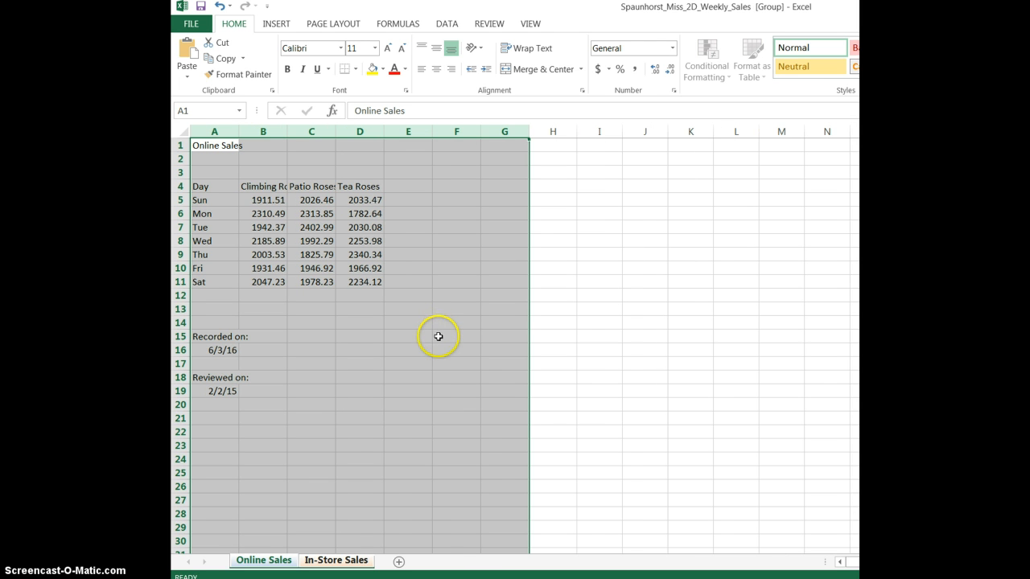
- Enter the subtitle "Week of May 24" in cell A2 of the grouped sheets
click(223, 159)
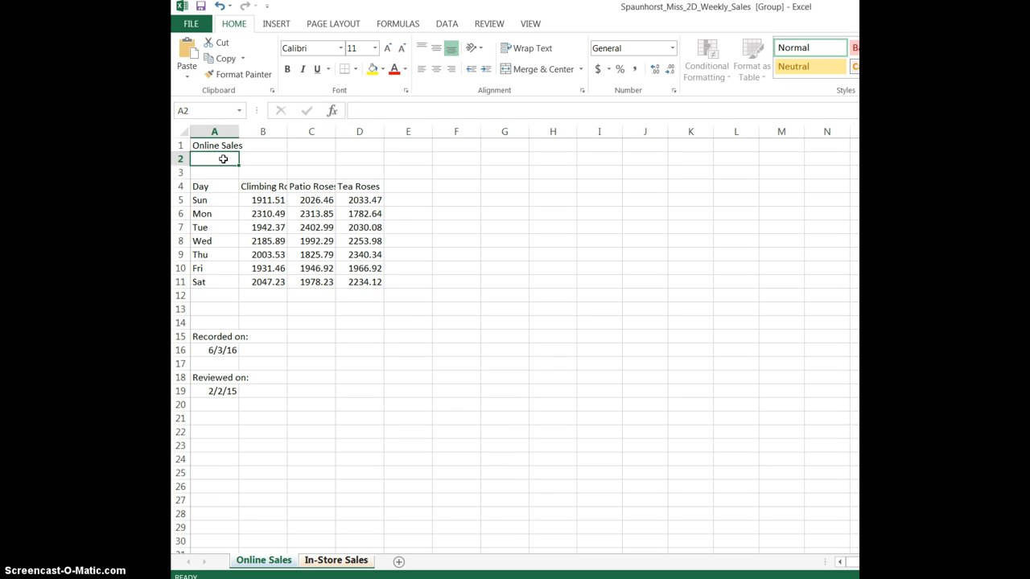
text(We)
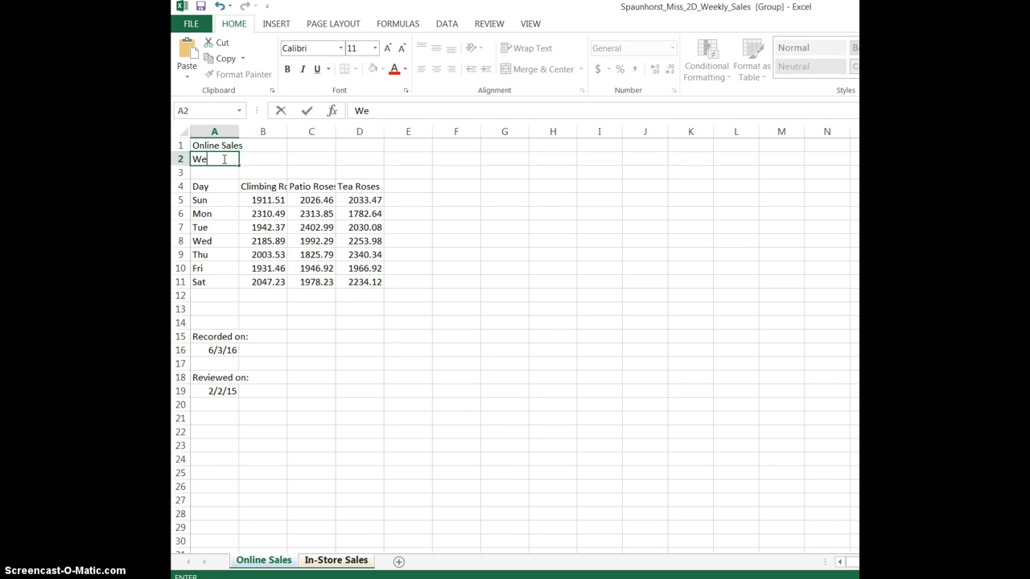
text(ek of May 24)
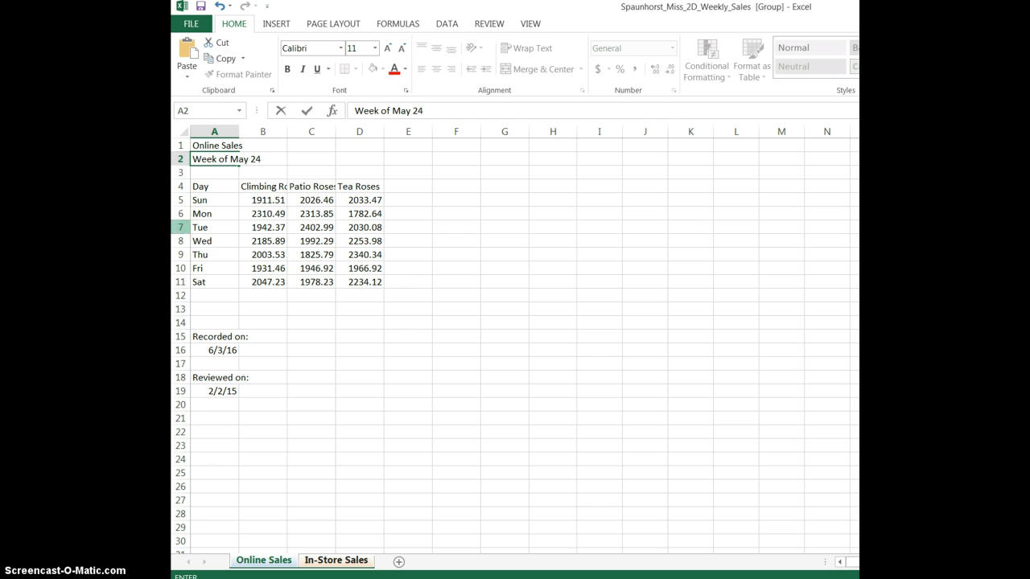
click(306, 110)
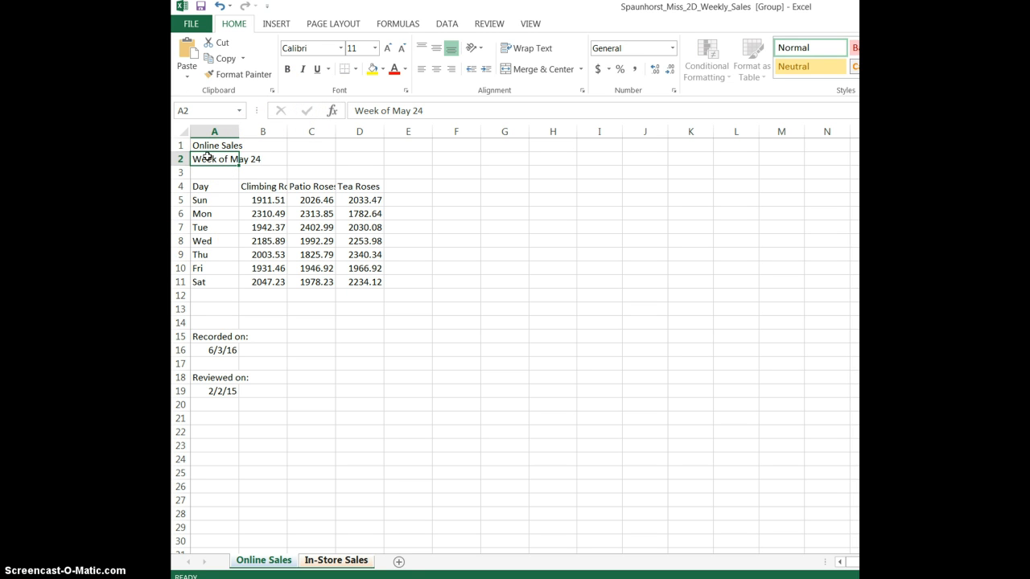
- Merge and center the subtitle across A2:G2 and apply the 40% - Accent1 and Heading 1 cell styles
drag(208, 156, 502, 163)
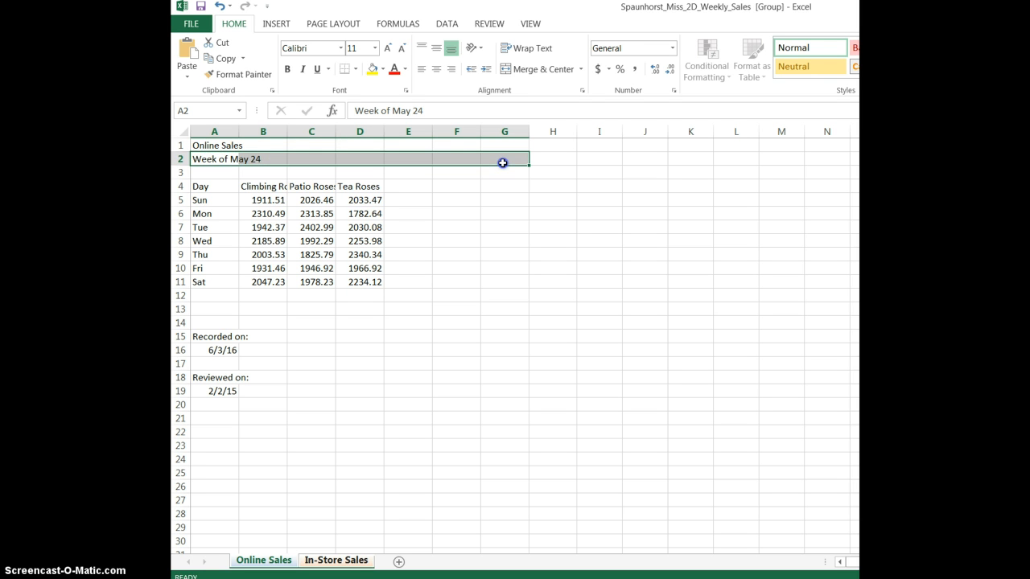
click(544, 71)
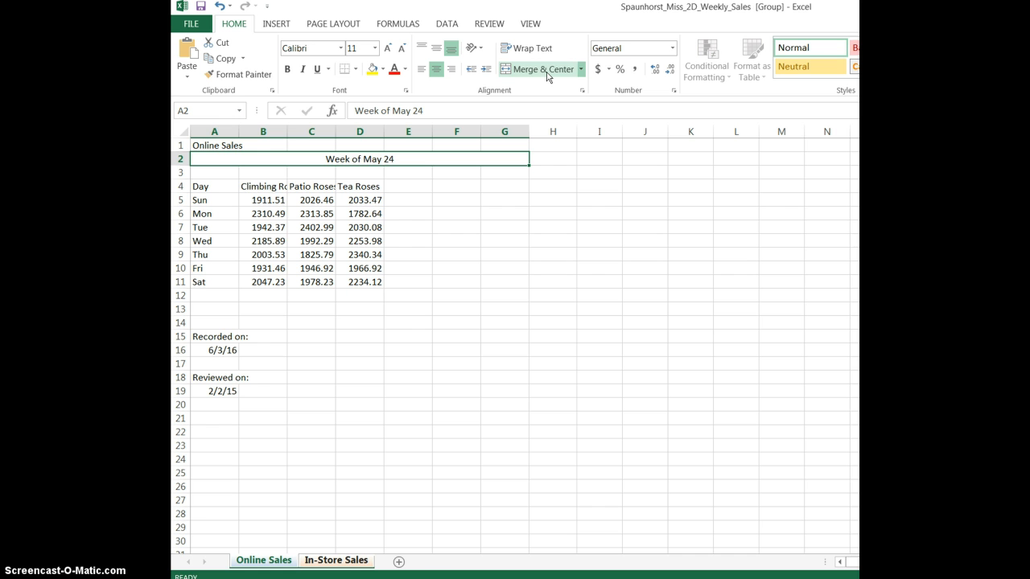
click(964, 67)
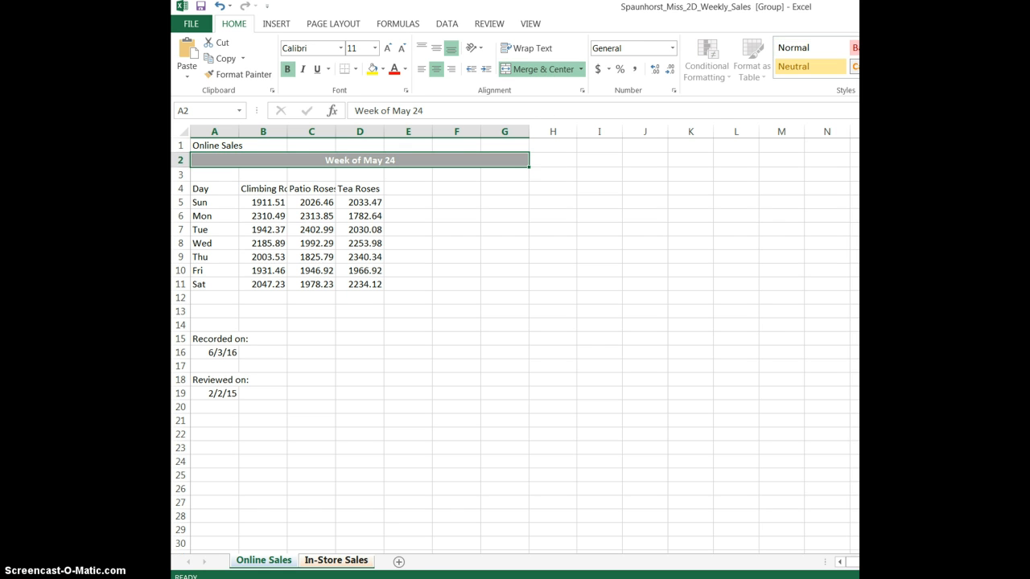
click(965, 81)
click(809, 202)
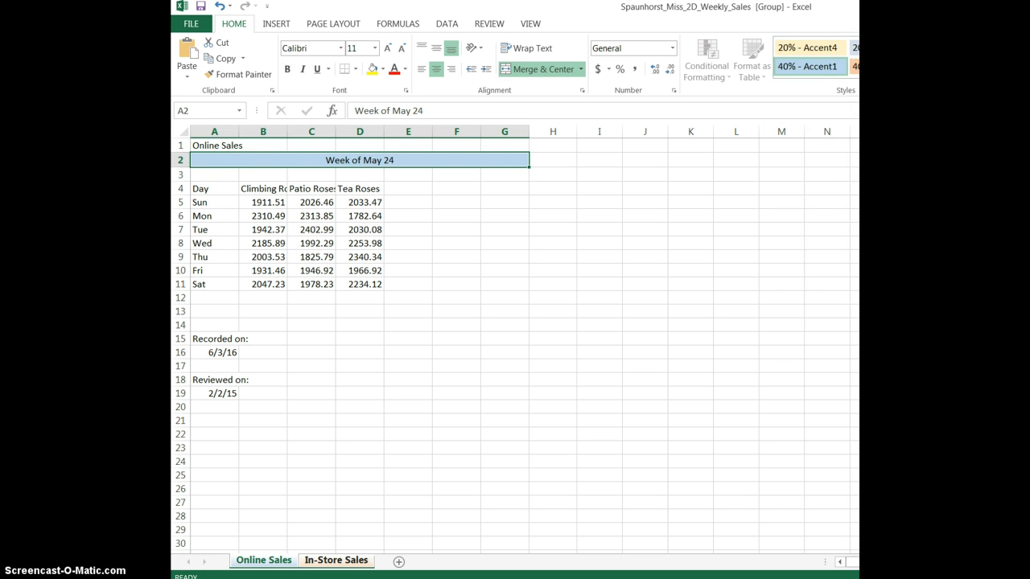
click(1007, 74)
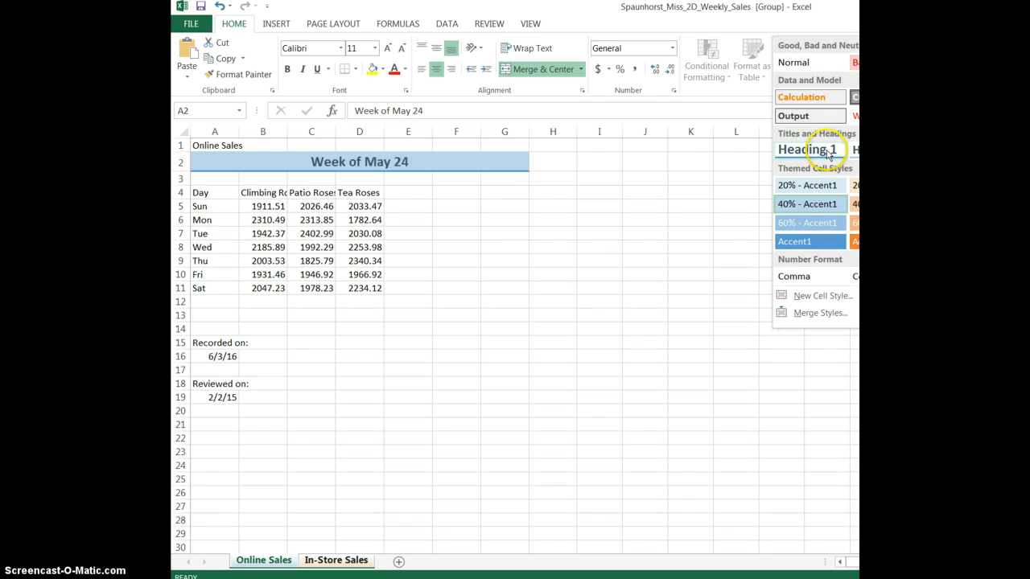
click(828, 152)
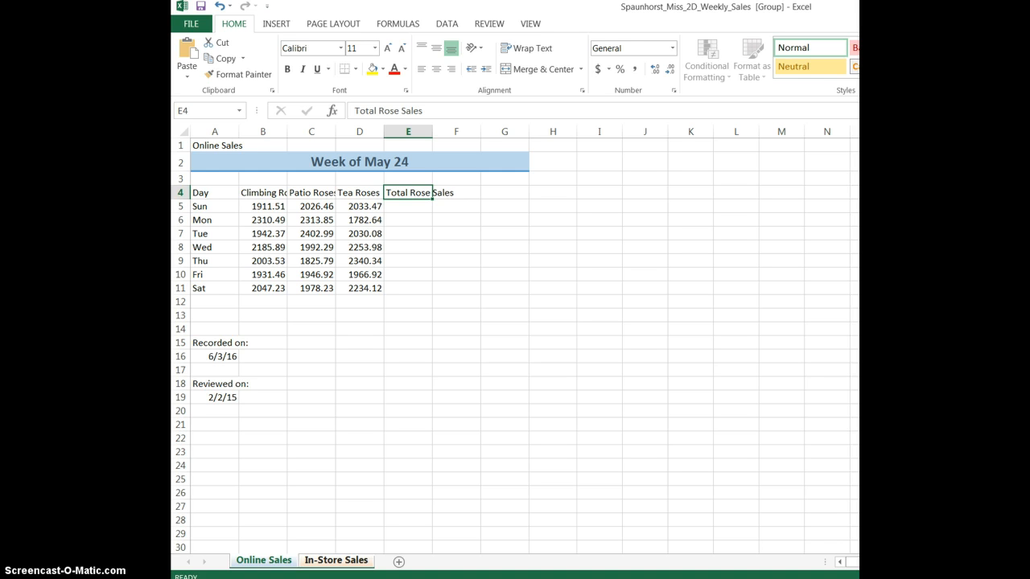
- Enter the column headings "Rose Supply Sales" in F4 and "Total Sales" in G4
key(Tab)
text(Rose Supply Sales)
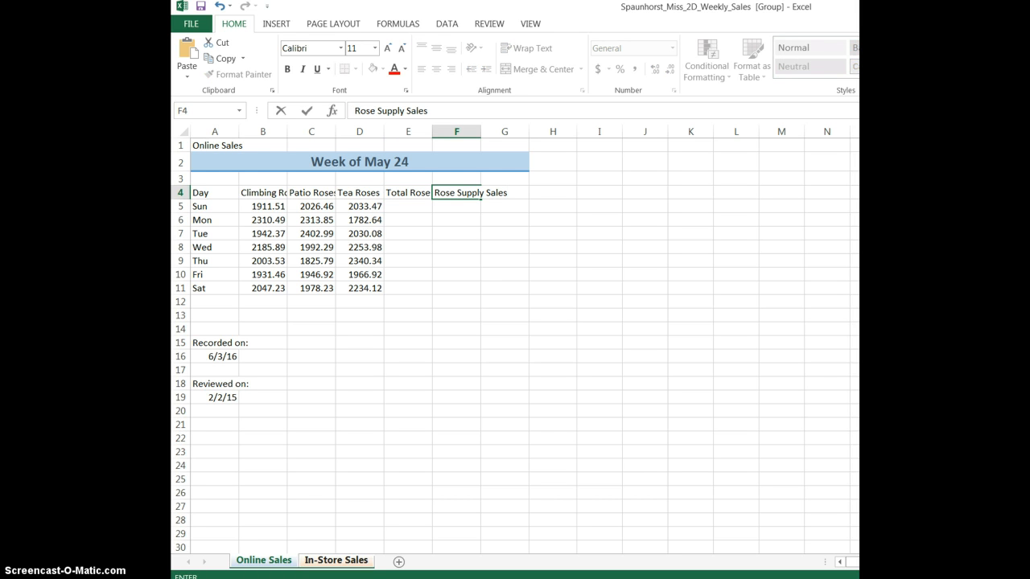
key(Tab)
text(Total Sales)
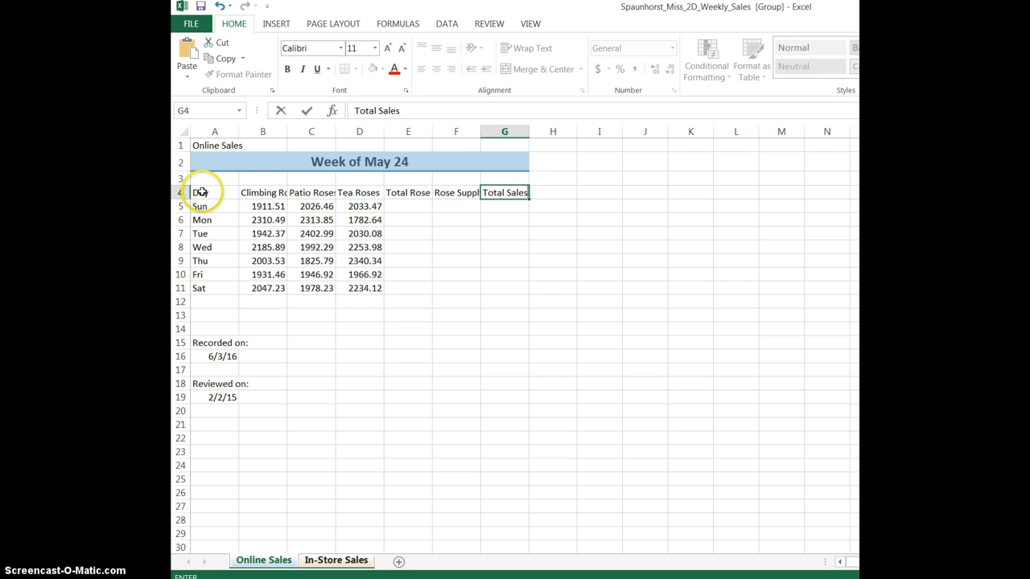
- Apply a bold blue 11-point heading cell style with a bottom border to the column headings in A4:G4
drag(201, 192, 492, 196)
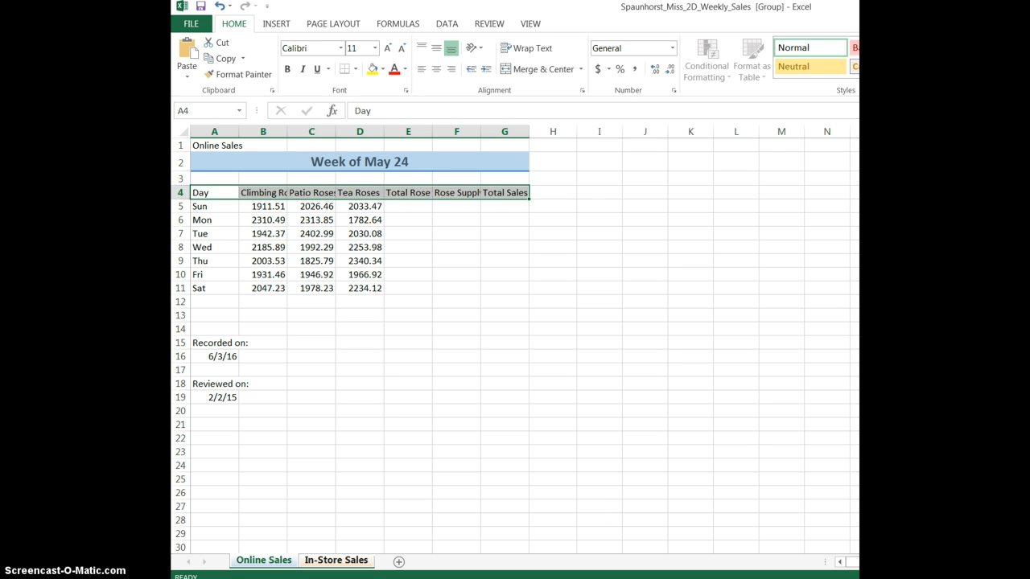
click(1004, 74)
click(959, 150)
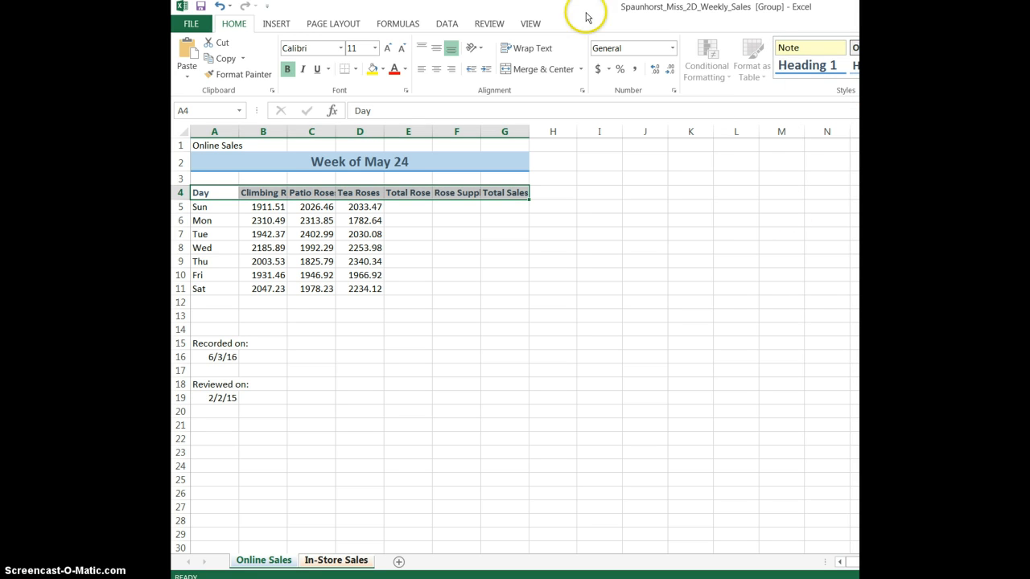
- Center the column headings in A4:G4 horizontally and vertically, and wrap their text
click(436, 71)
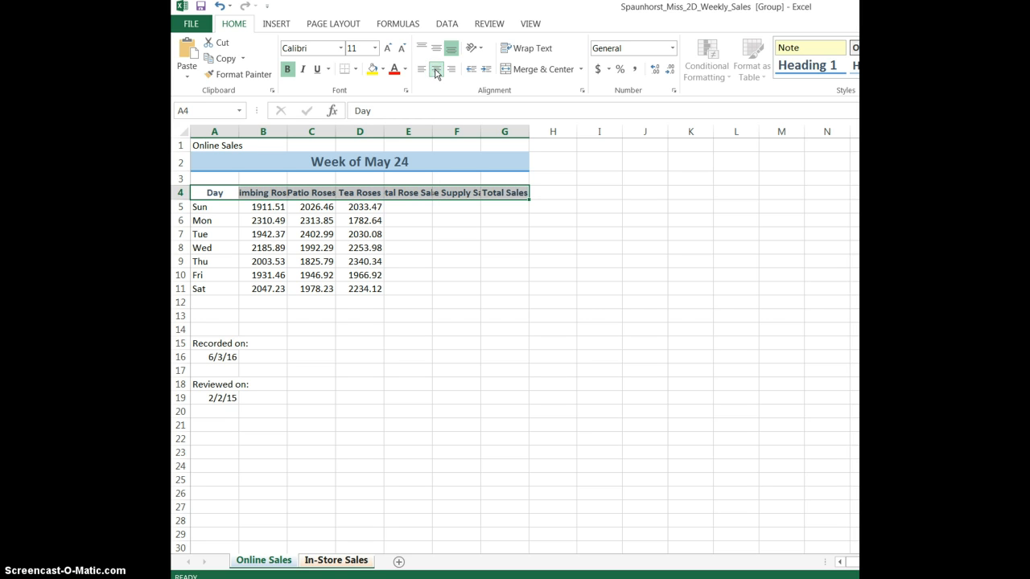
click(436, 48)
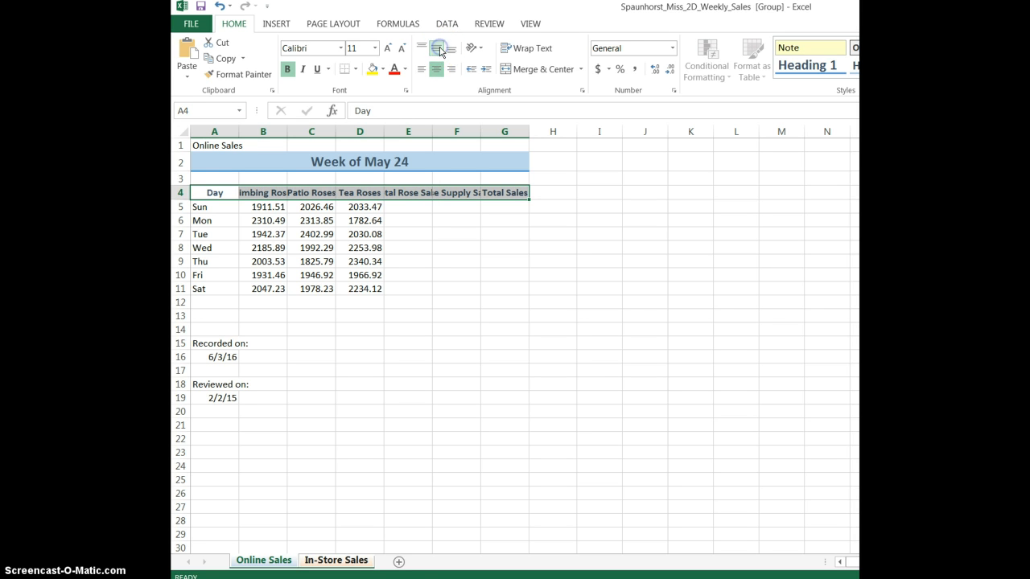
click(527, 47)
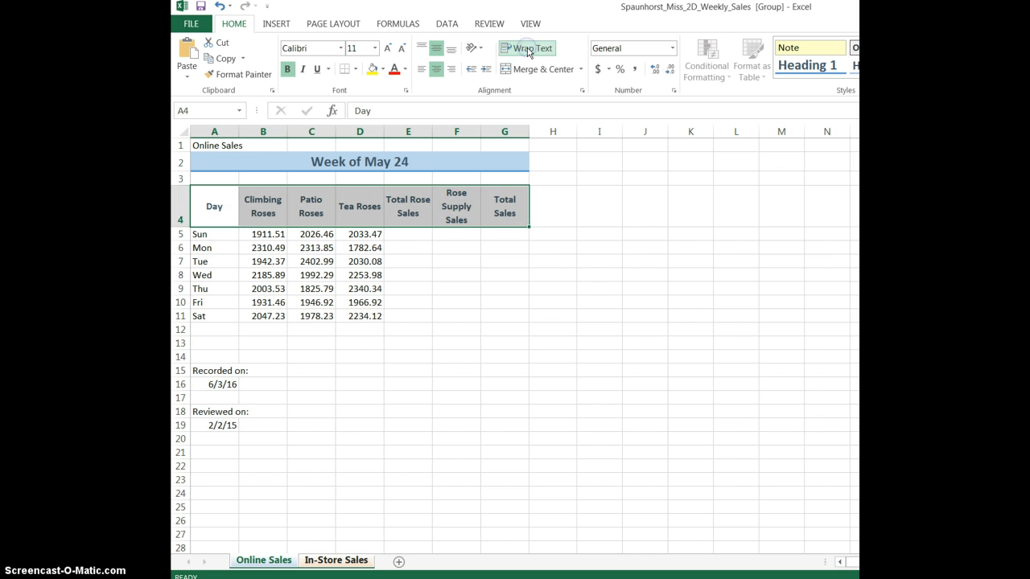
click(560, 218)
- Save the workbook, then ungroup the worksheets and return to the Online Sales sheet
click(200, 8)
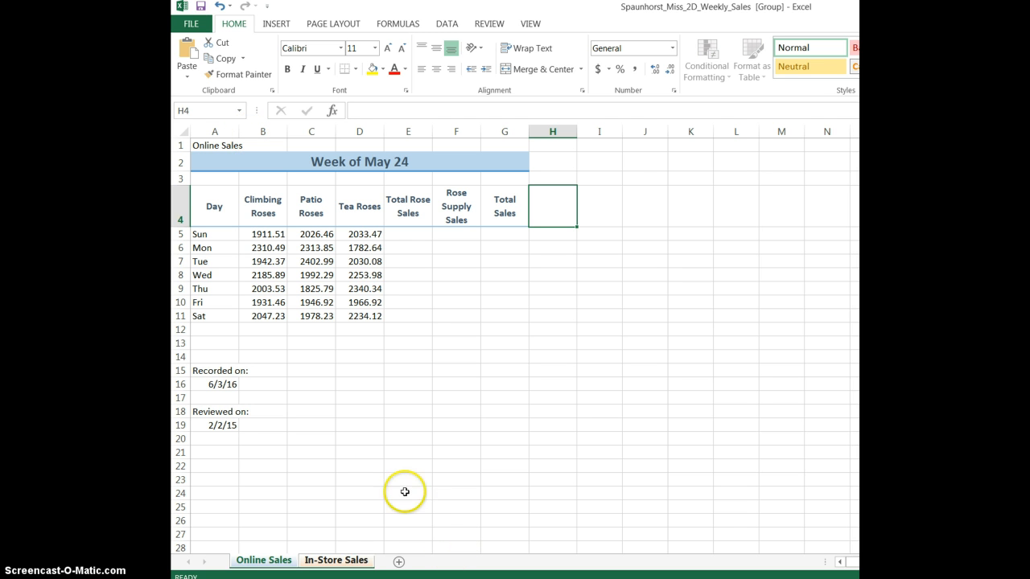
click(346, 561)
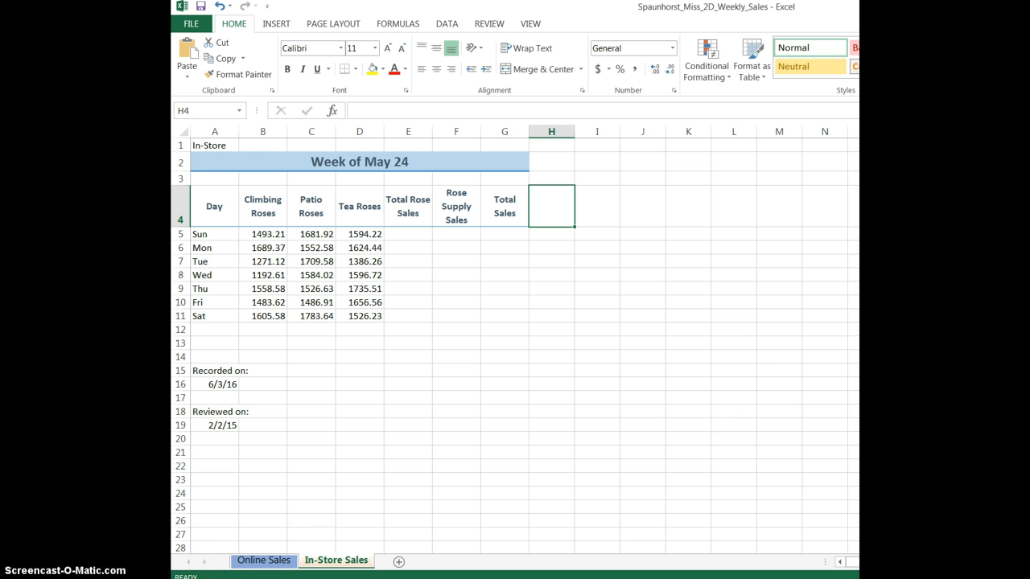
click(272, 563)
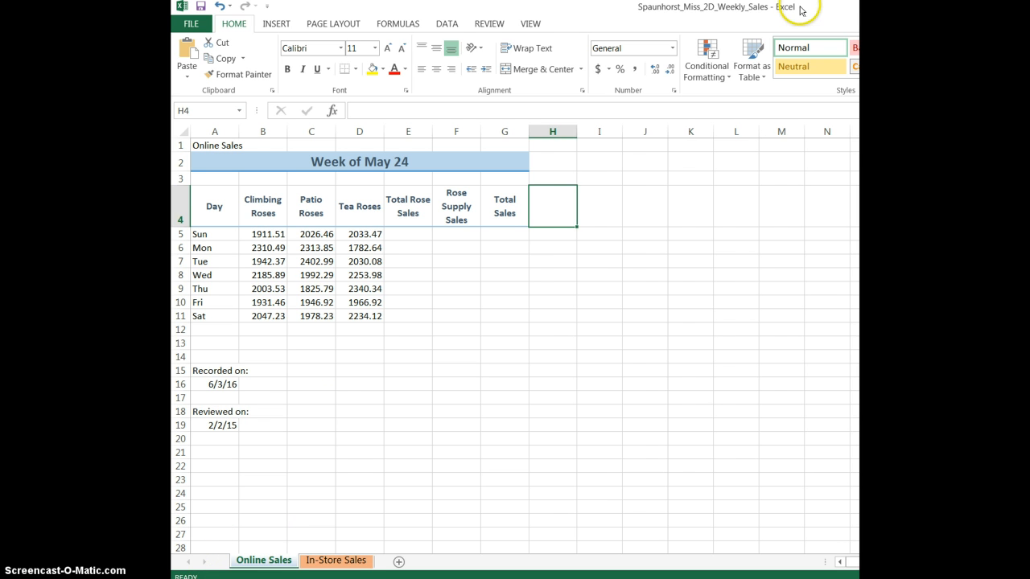
- Change the title in cell A1 of Online Sales to "Rose Plants and Rose Supplies: Weekly Online Sales"
click(205, 144)
click(355, 111)
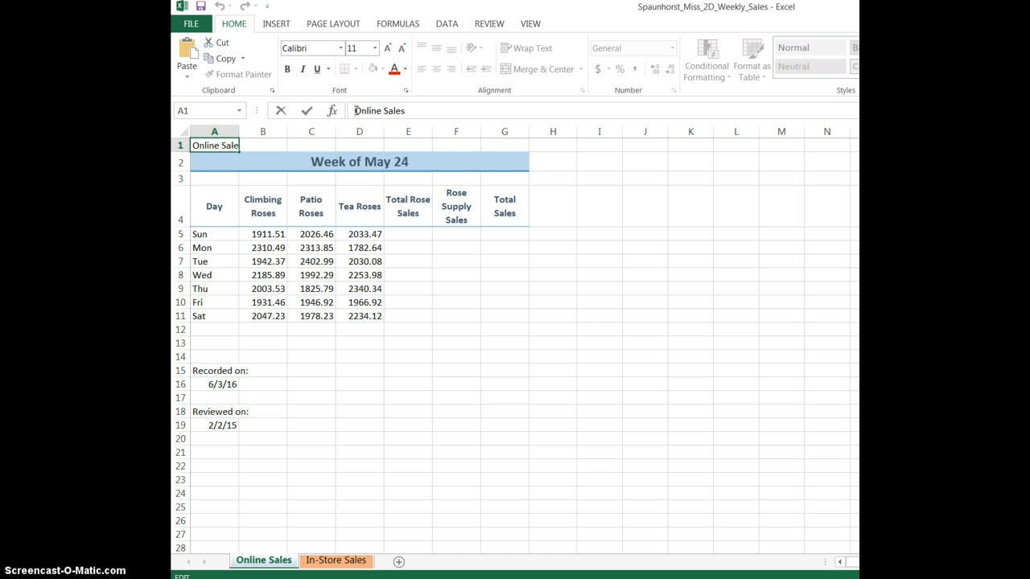
text(Rose Plants)
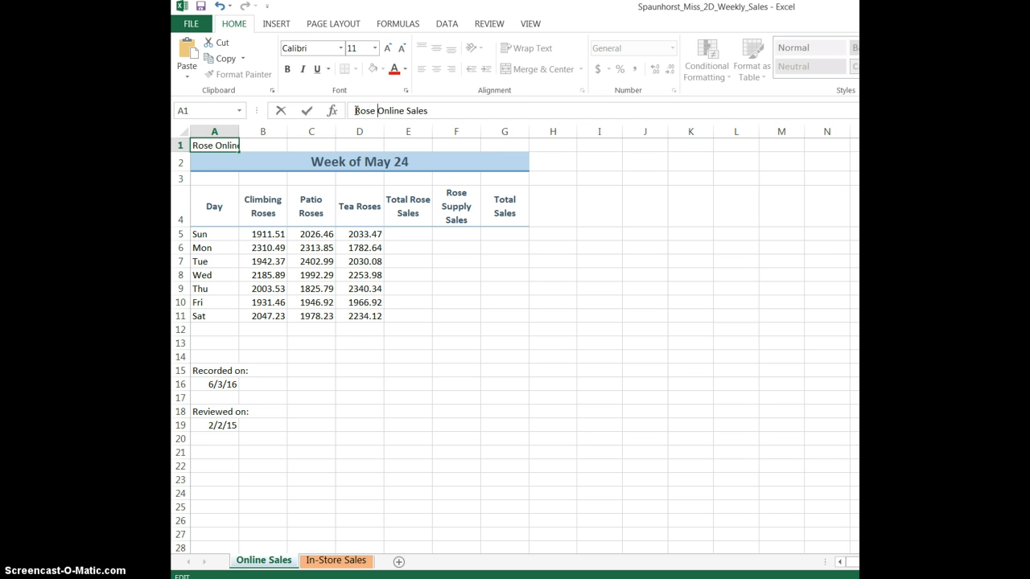
text( and Rose )
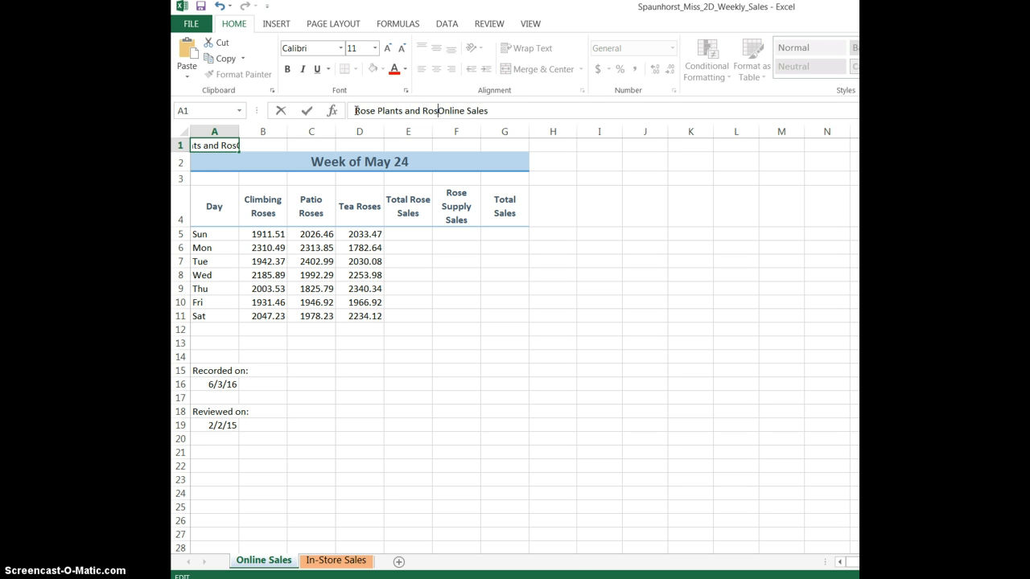
text(suppl)
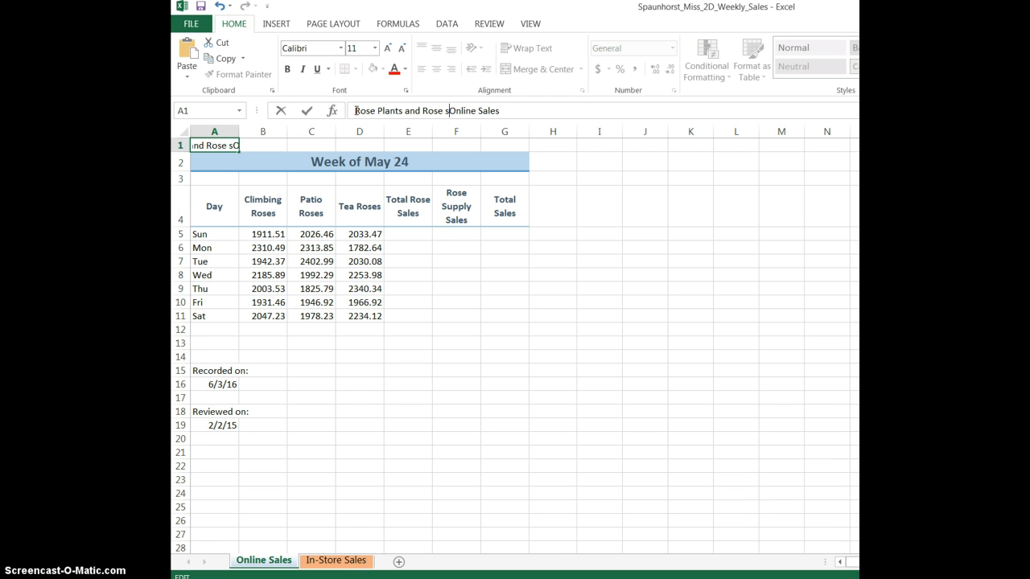
key(BackSpace)
key(BackSpace)
key(BackSpace)
key(BackSpace)
key(BackSpace)
text(Suppl)
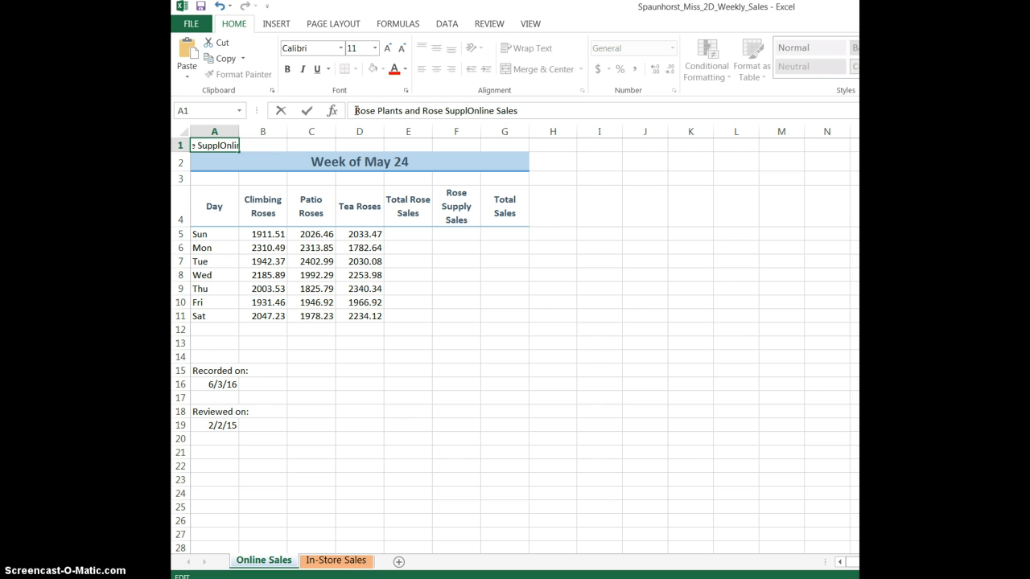
text(ies:)
key(BackSpace)
text(: Weekly)
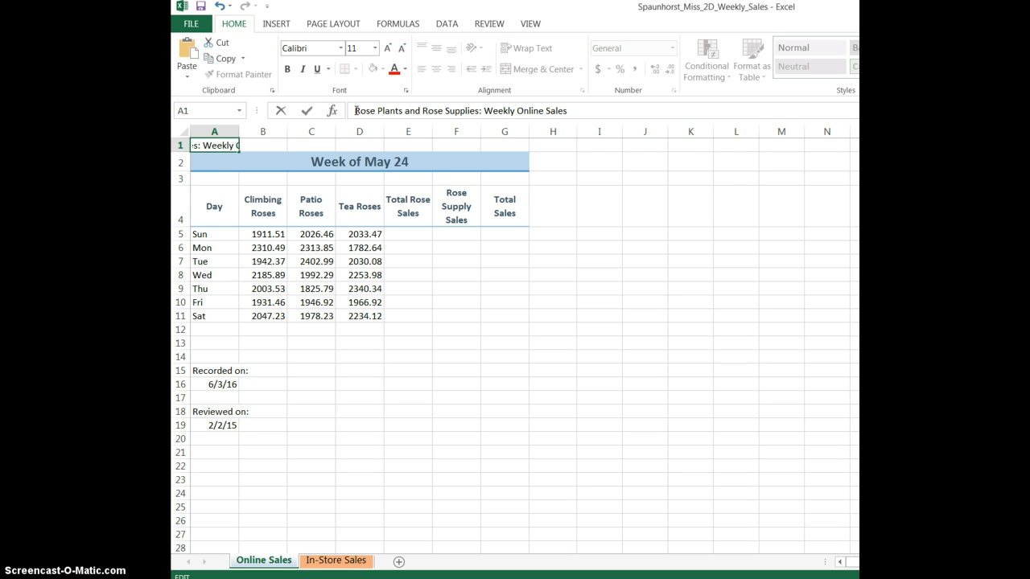
click(308, 112)
- Merge and center the title across A1:G1 and apply the orange 60% accent cell style
drag(214, 144, 499, 146)
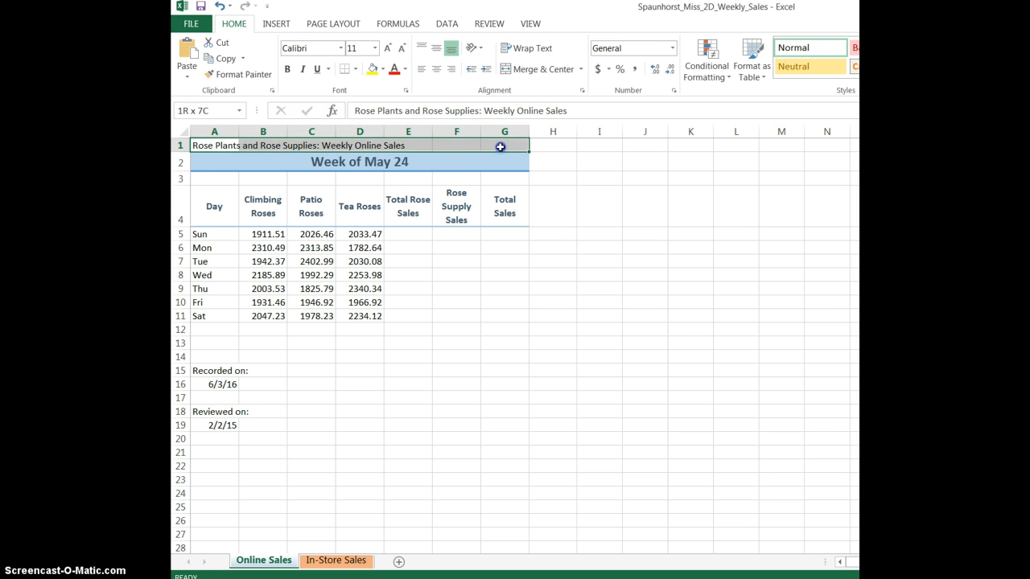
click(544, 70)
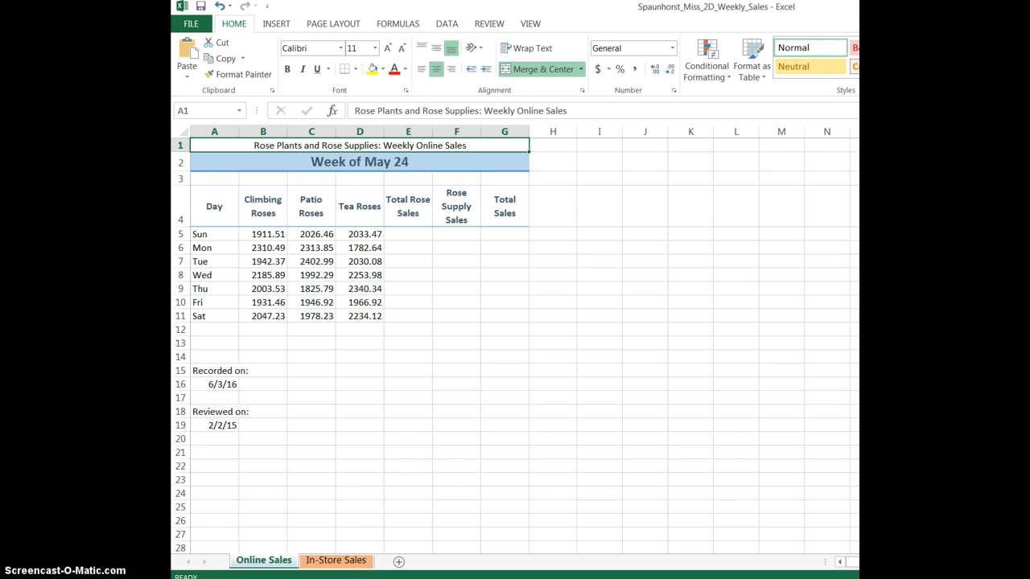
click(1004, 71)
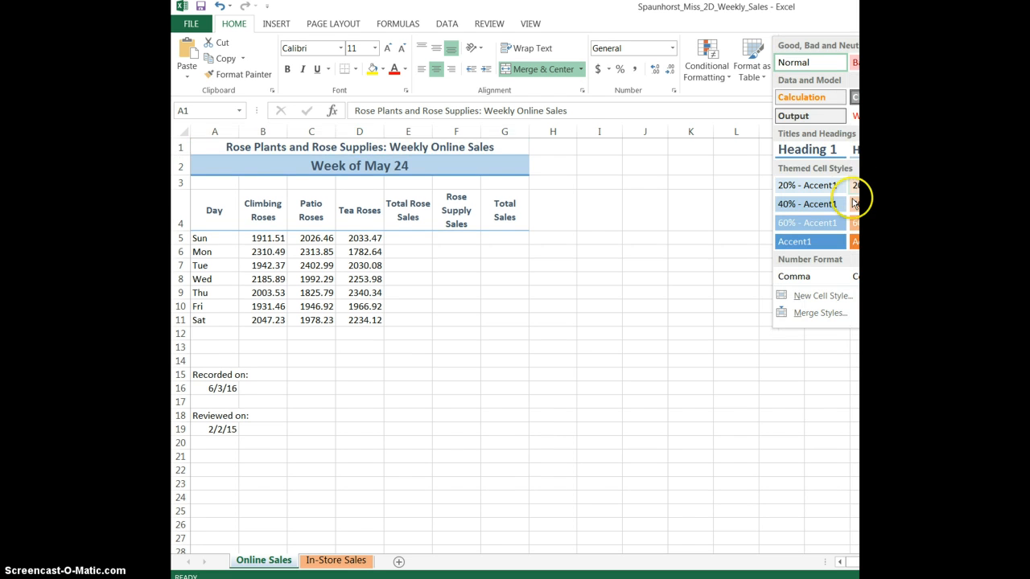
click(883, 223)
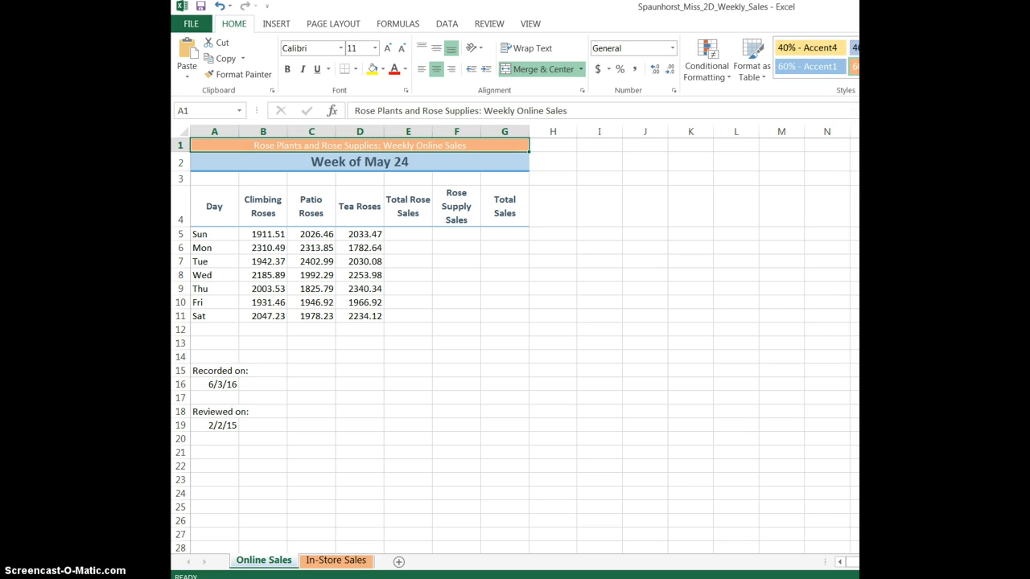
- Apply the Title cell style to the Online Sales heading in A1 and widen columns A:G to fit it
click(1004, 71)
click(1028, 149)
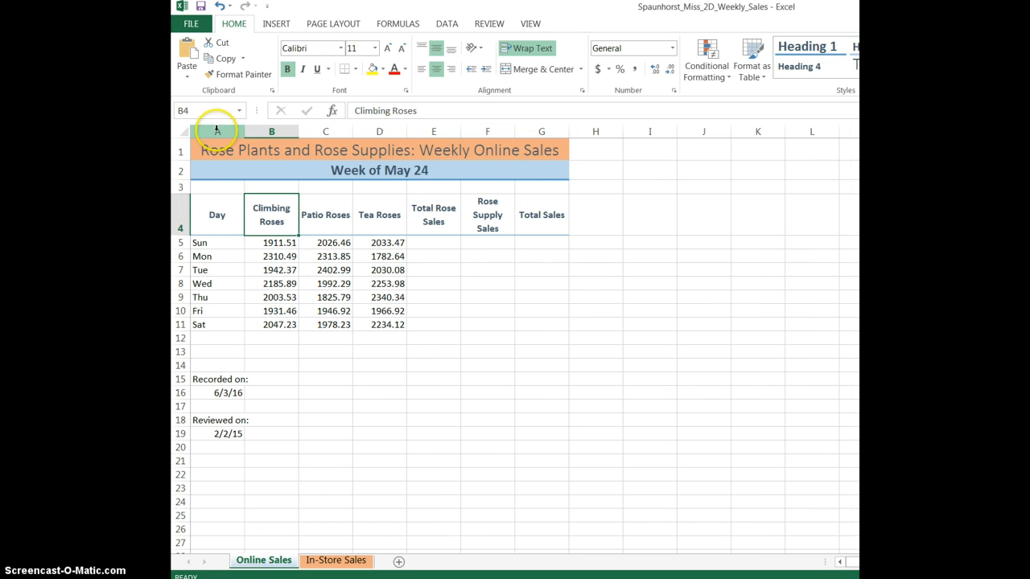
drag(216, 128, 515, 130)
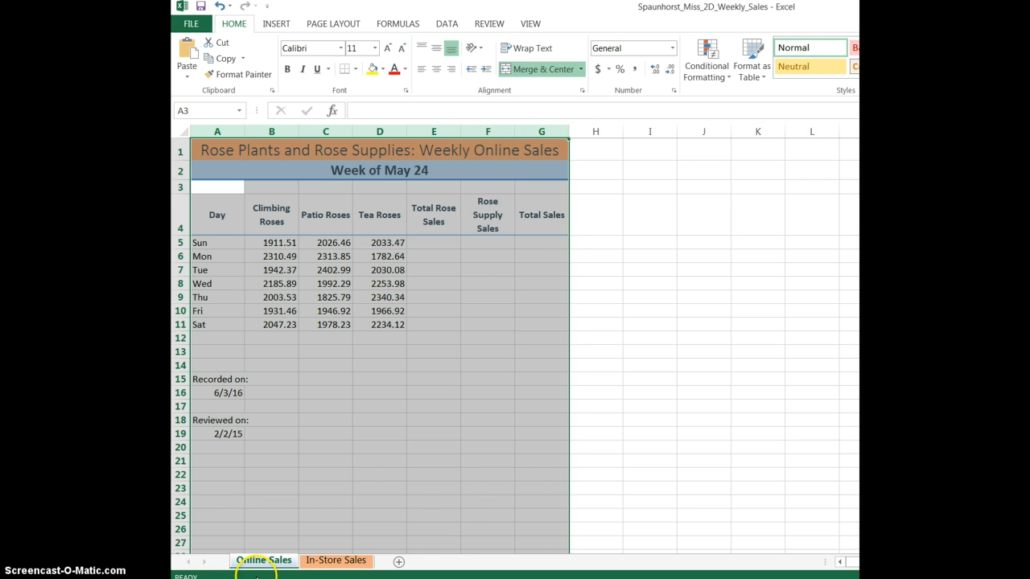
click(312, 415)
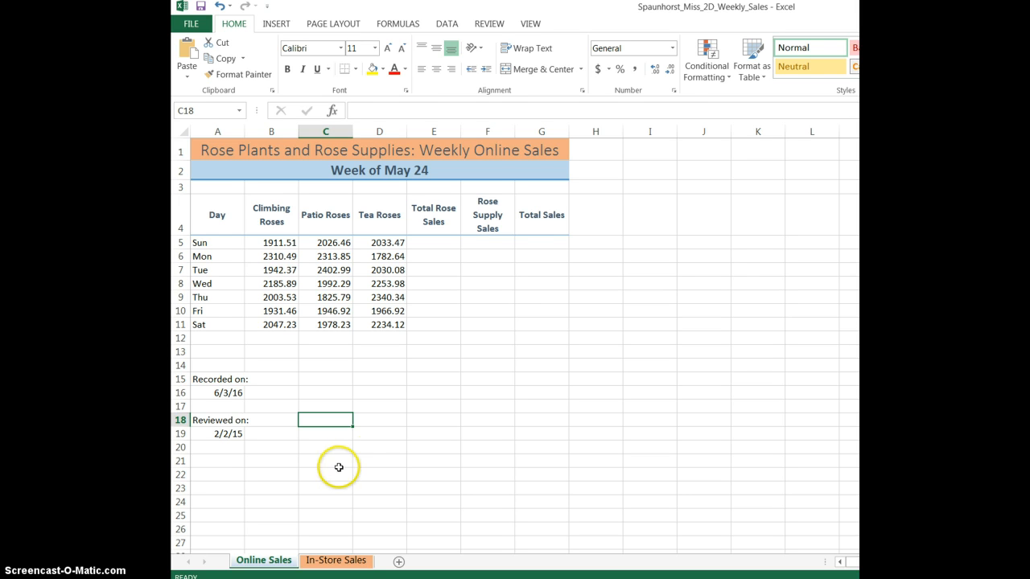
- Fill the Rose Supply Sales range F5:F11 on Online Sales with 1926.49, 1526.03, 1853.82, 1922.36, 1973.73, 2121.47 and 2025.55
click(492, 243)
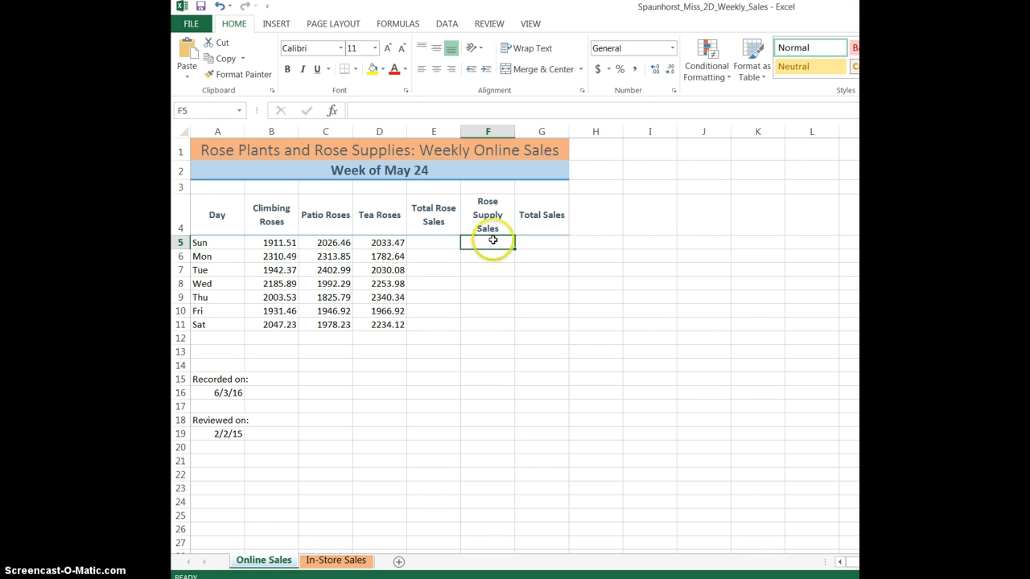
drag(492, 243, 485, 328)
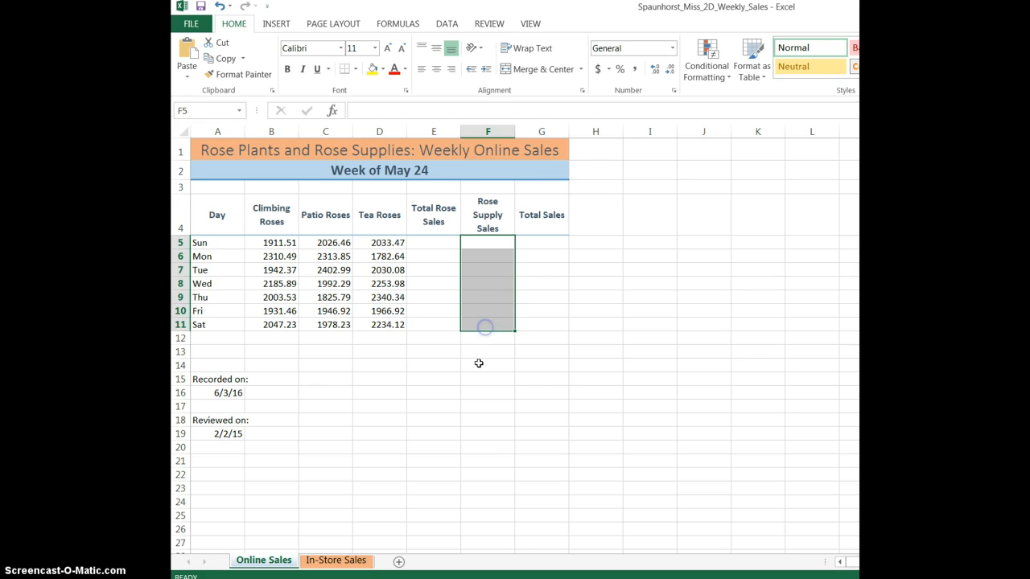
drag(487, 243, 479, 300)
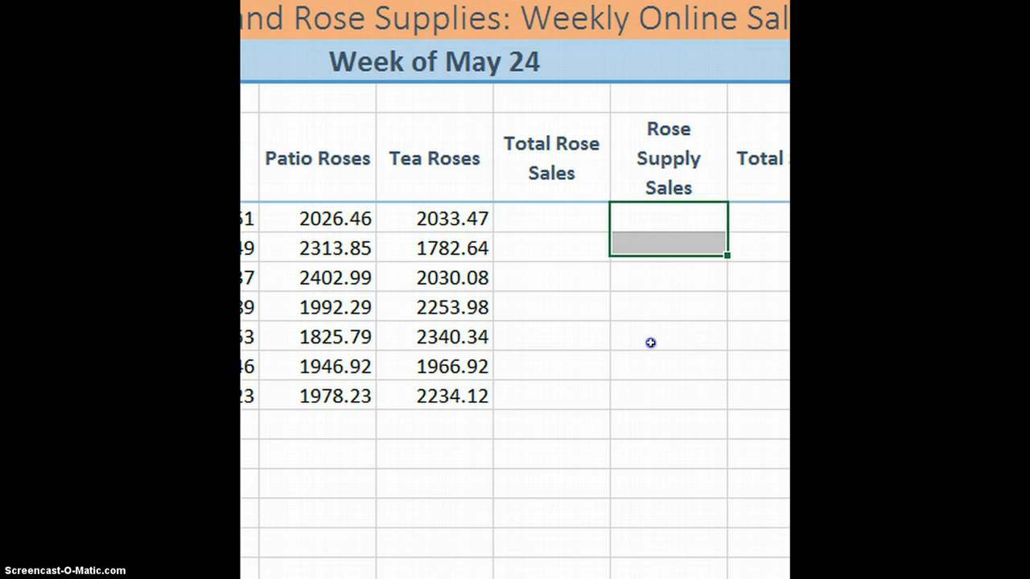
drag(650, 343, 648, 413)
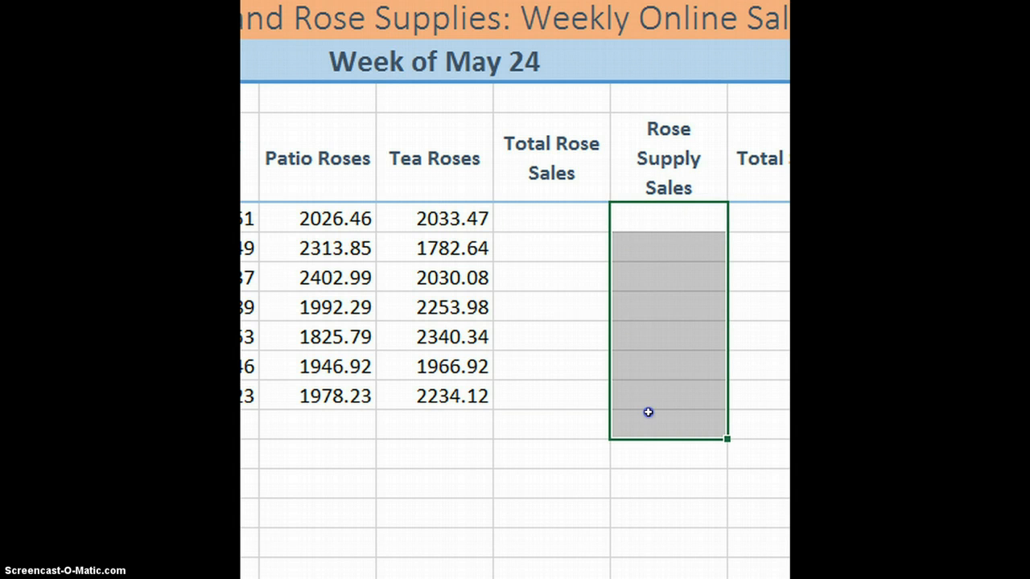
click(648, 412)
drag(664, 214, 657, 392)
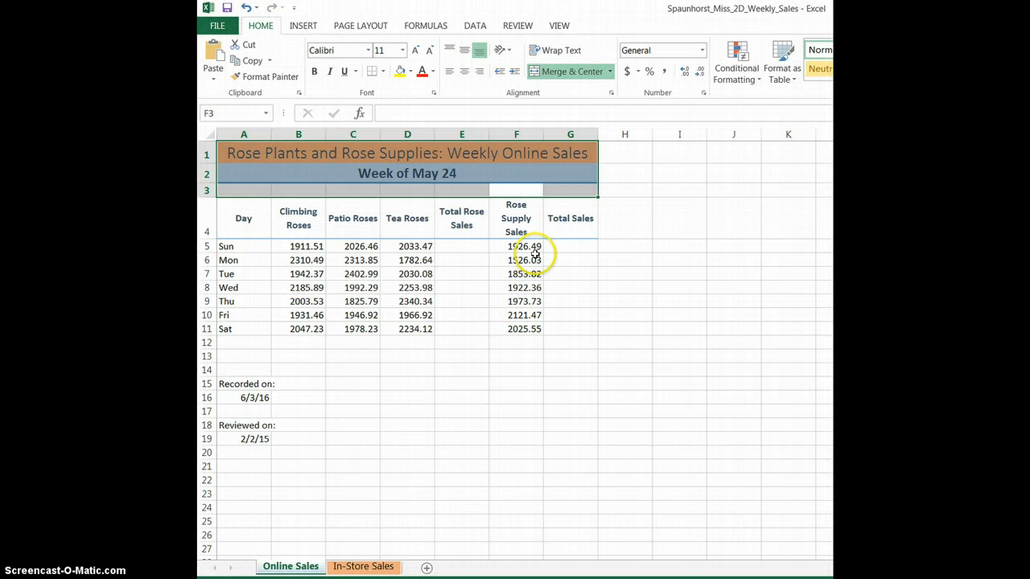
- Change the title in cell A1 of In-Store Sales to "Rose Plants and Rose Supplies: Weekly In-Store Sales"
click(354, 567)
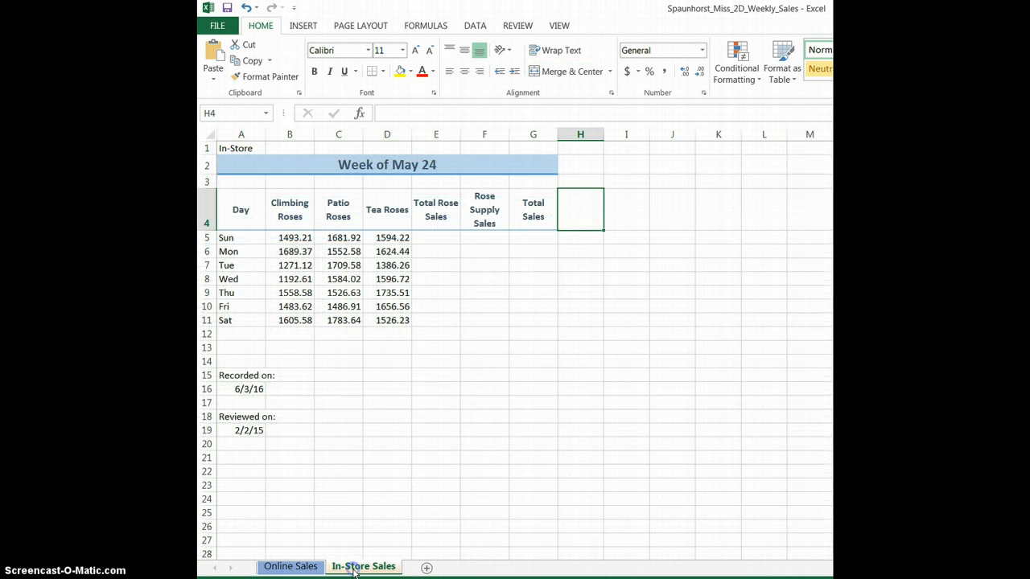
click(229, 147)
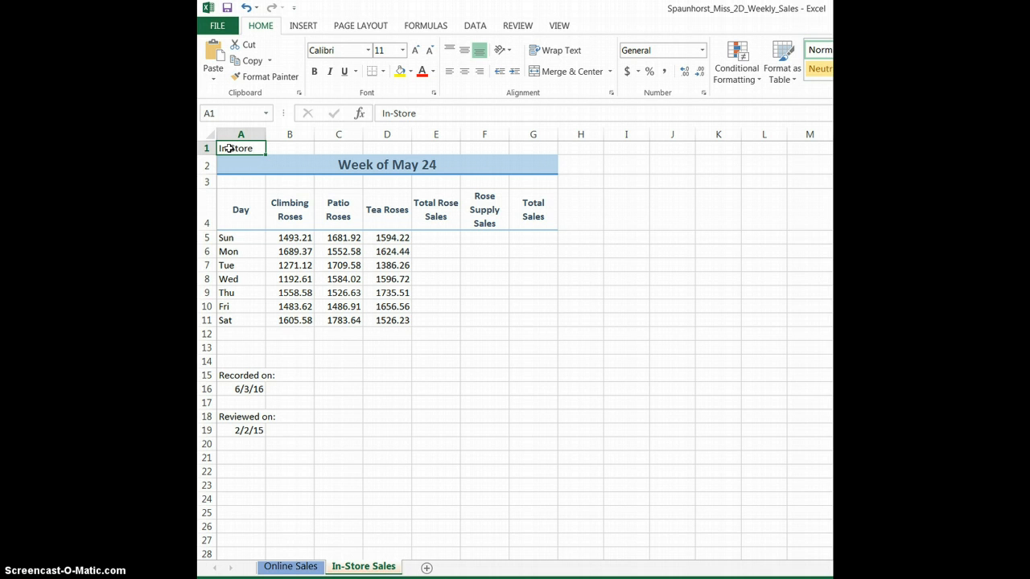
click(381, 113)
text(Rose Plants and )
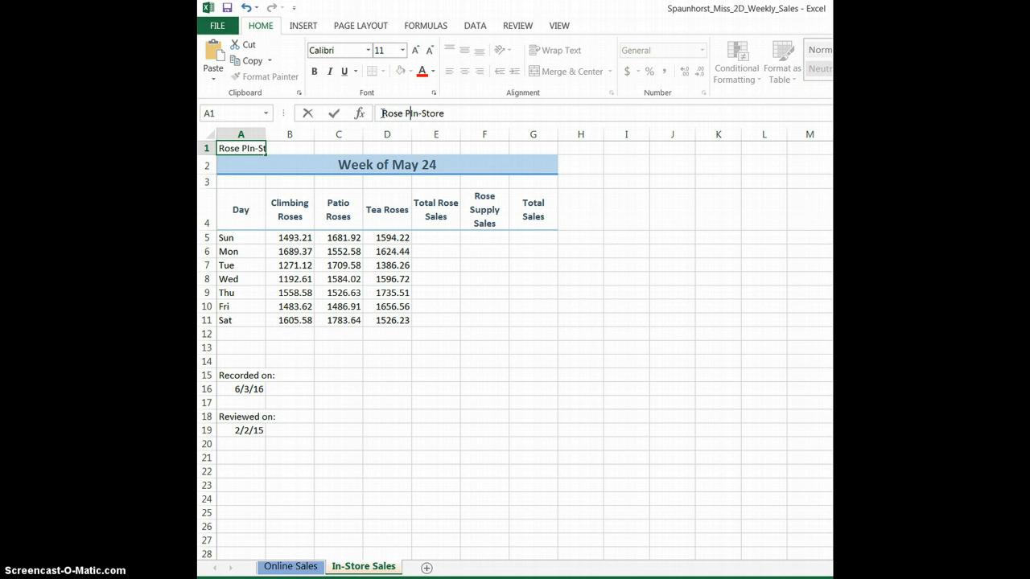
text(Rose Su)
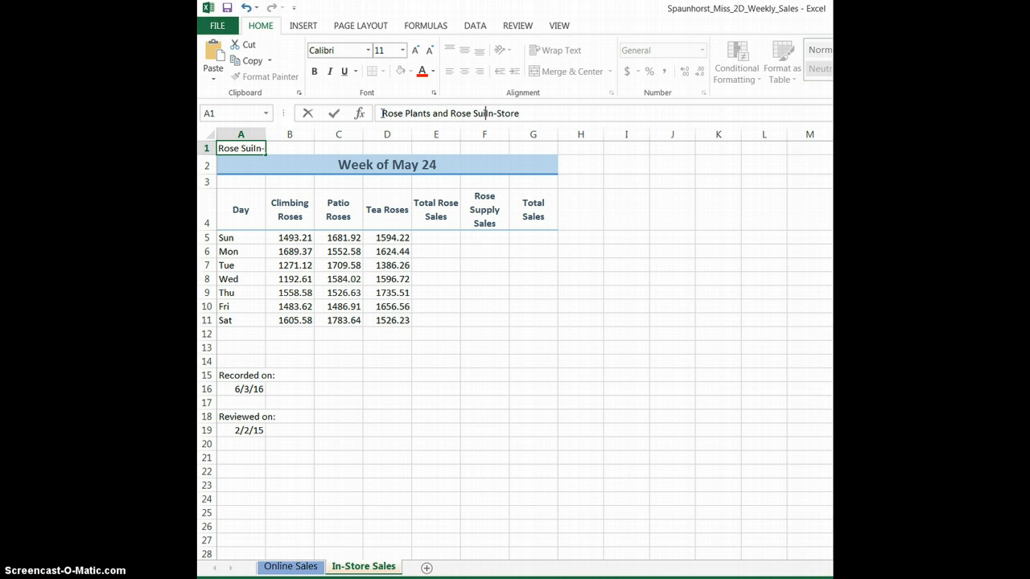
text(pplies: Weekly)
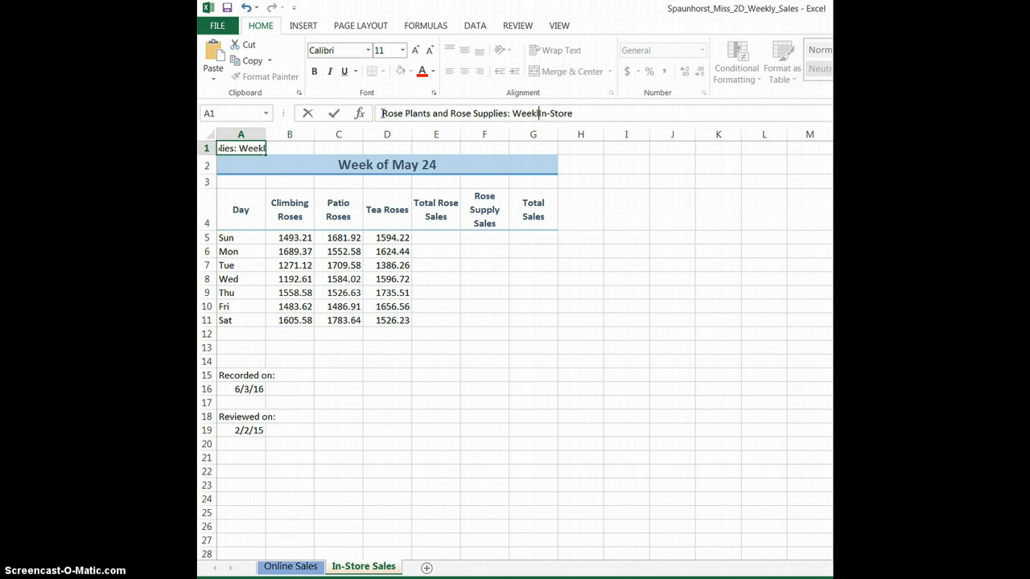
click(631, 113)
text(S)
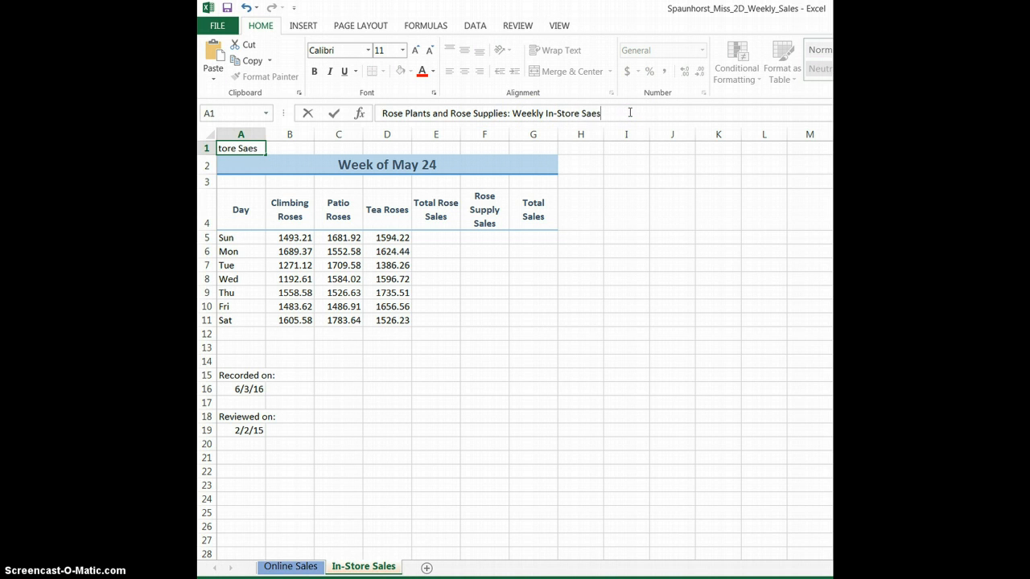
text(ales)
key(Return)
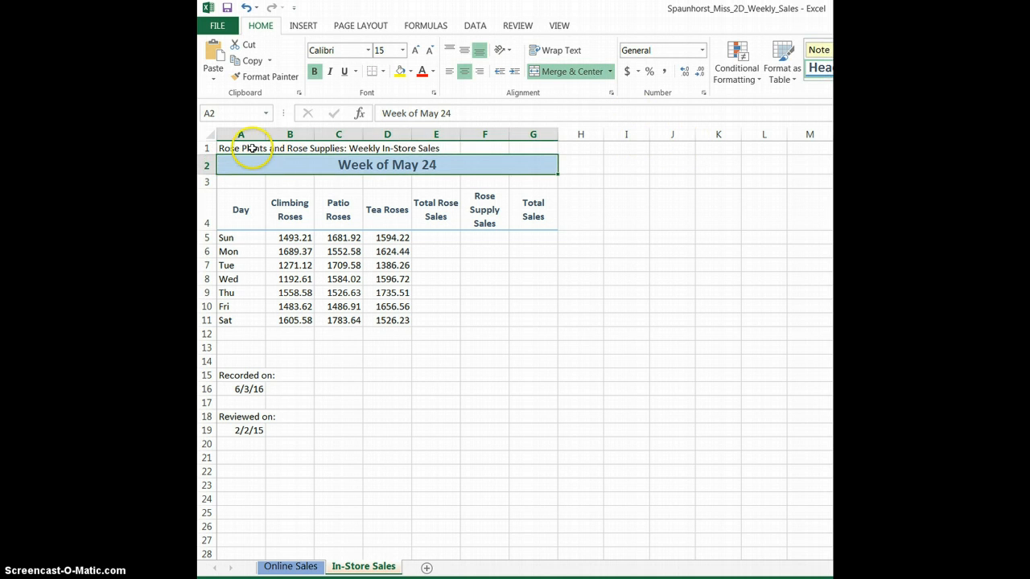
- Merge and center the title across A1:G1, apply the Title and green 20% accent cell styles, and widen columns A:G to fit
drag(245, 148, 531, 148)
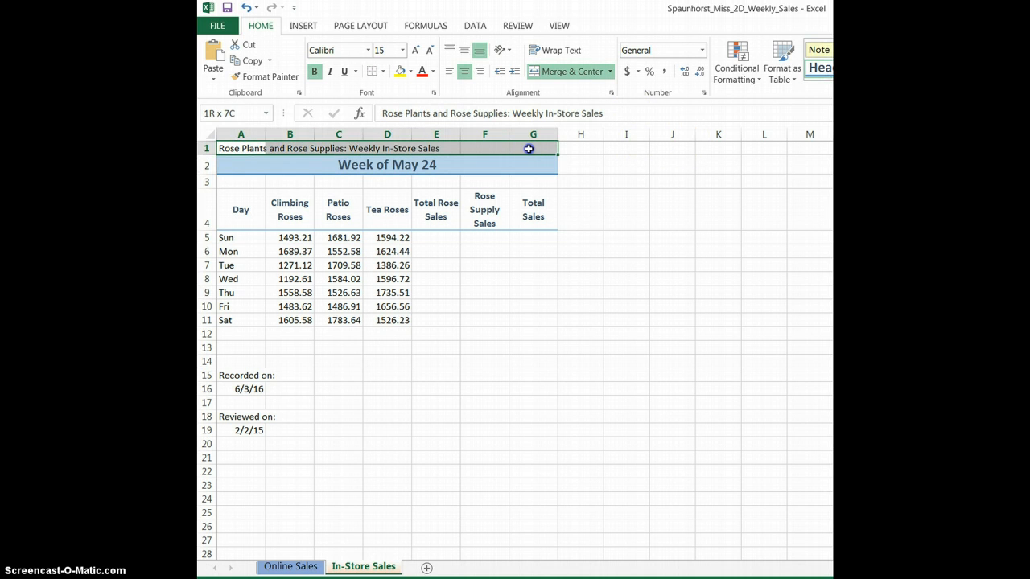
click(563, 71)
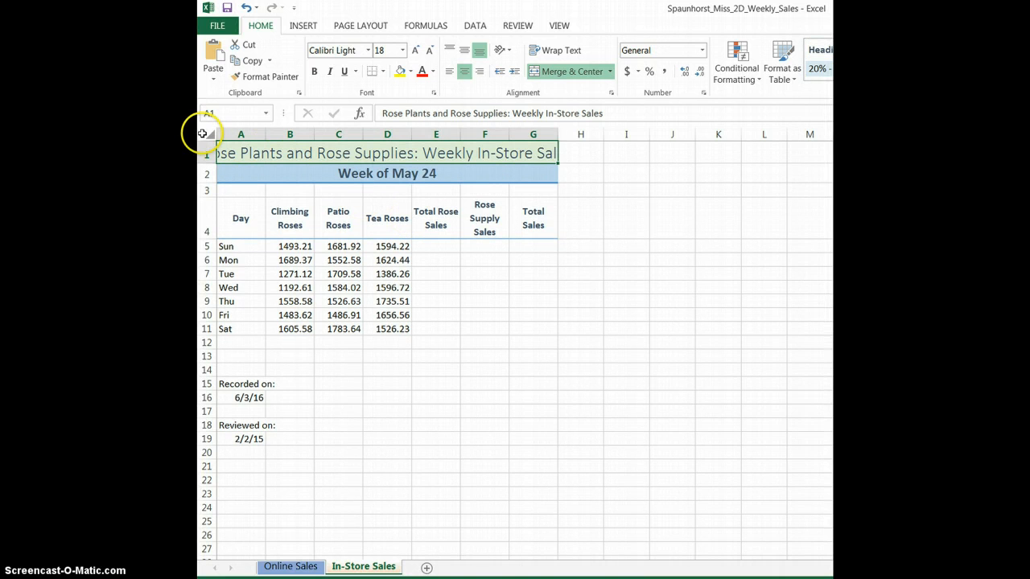
drag(224, 134, 565, 137)
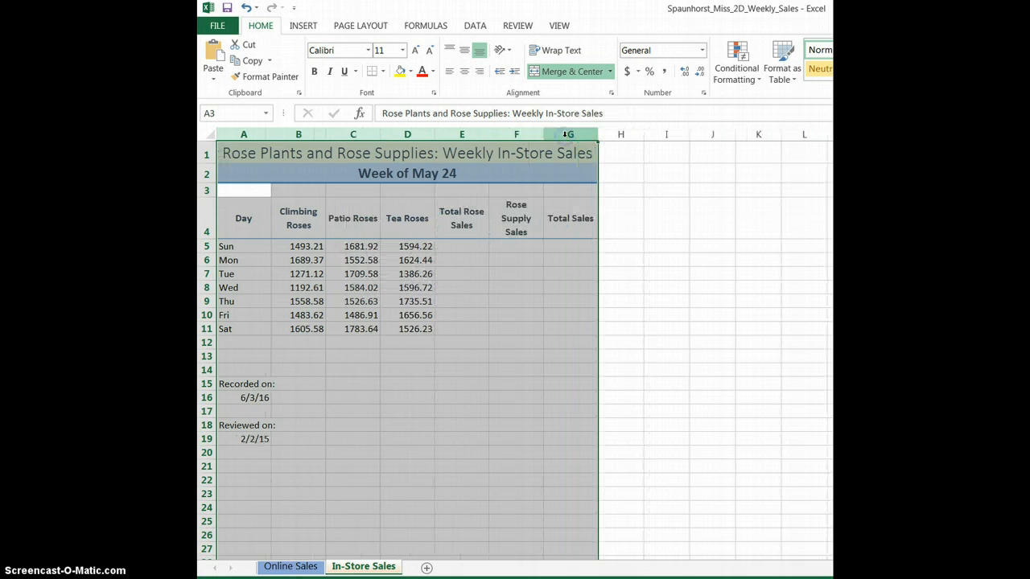
- Fill F5:F11 on In-Store Sales with 1626.59, 1483.69, 1693.82, 1778.94, 1416.37, 1645.24 and 1493.47, and return to cell A1
click(510, 323)
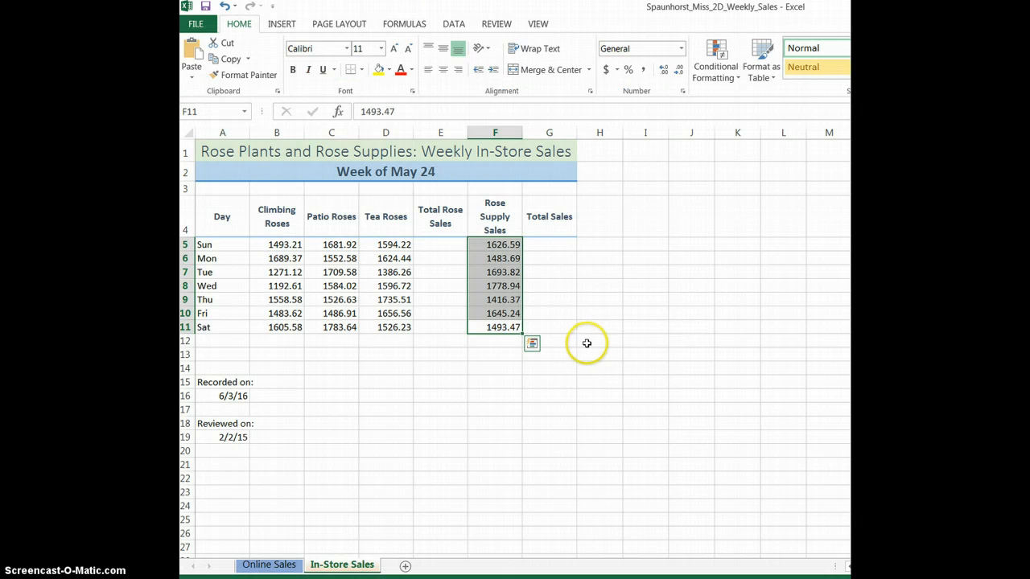
click(742, 415)
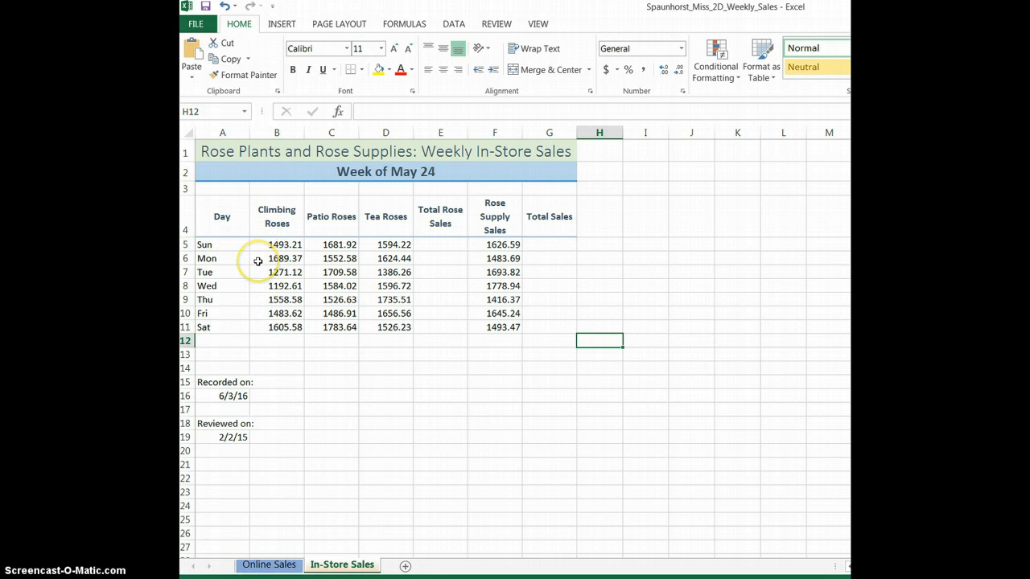
key(ctrl+Home)
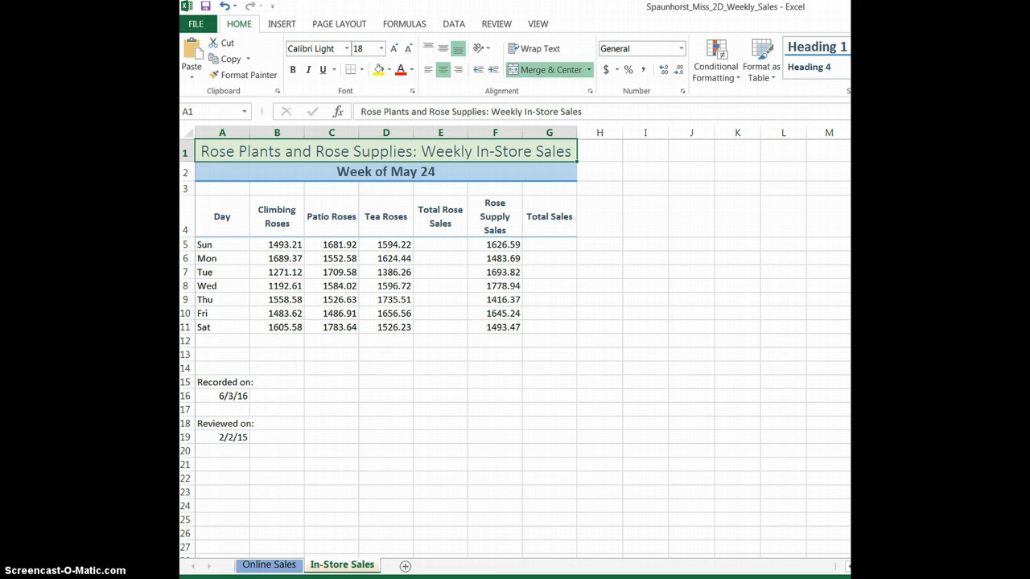
- Return to the Online Sales sheet and group all worksheets
click(270, 565)
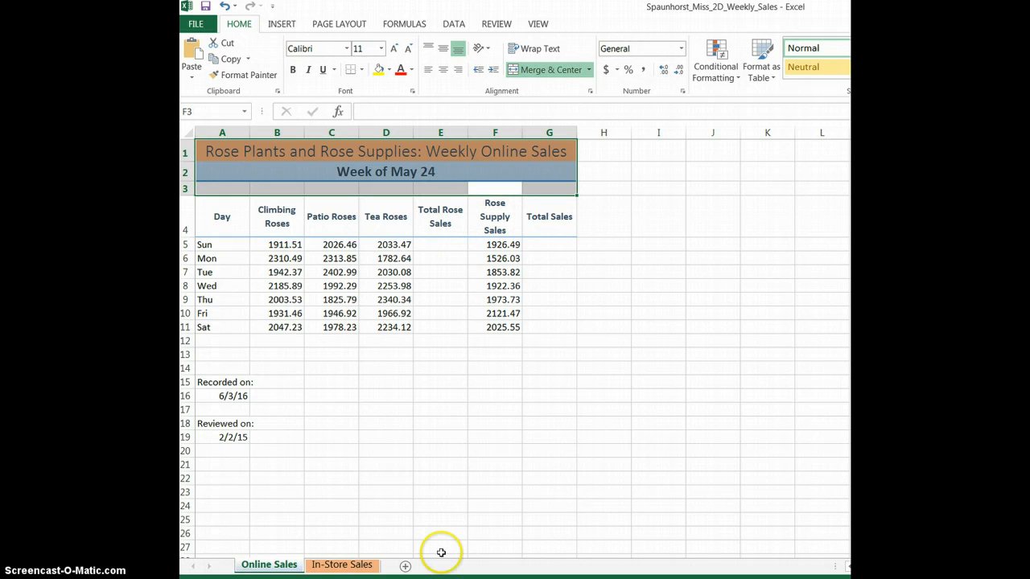
right_click(267, 566)
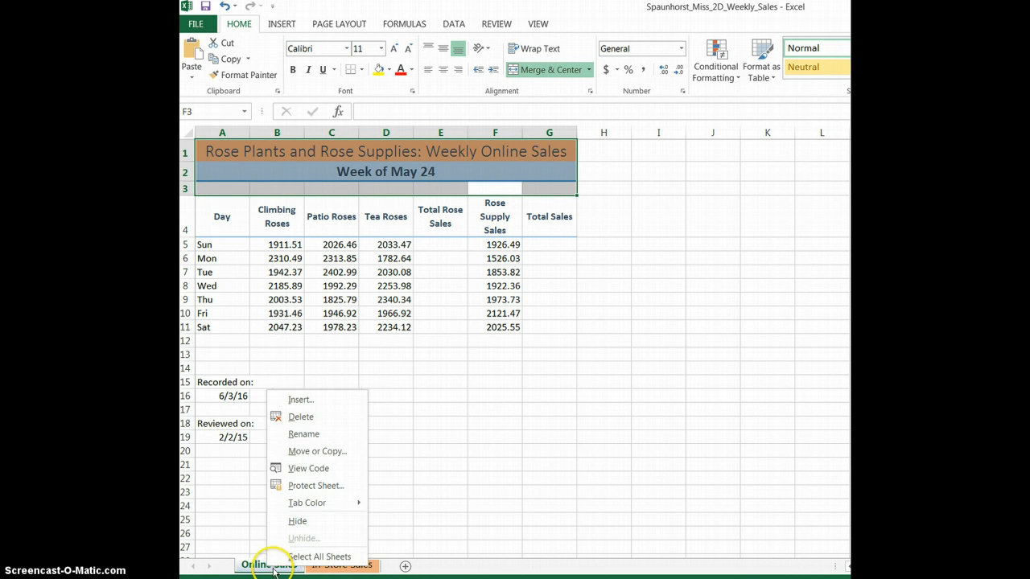
click(300, 556)
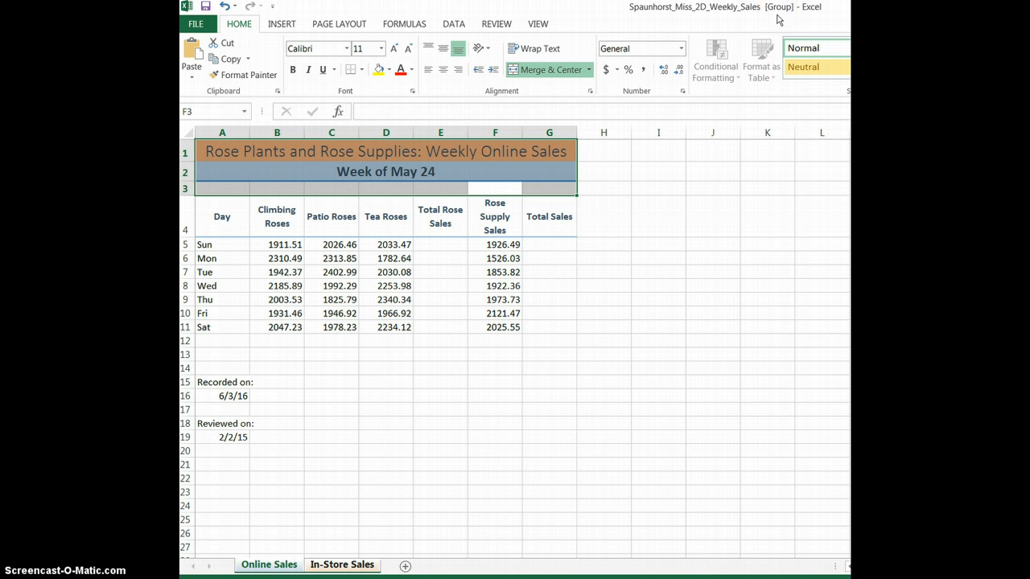
- Enter =SUM(B5:D5) in E5 for Total Rose Sales and fill the formula down through E11 on the grouped sheets
click(441, 244)
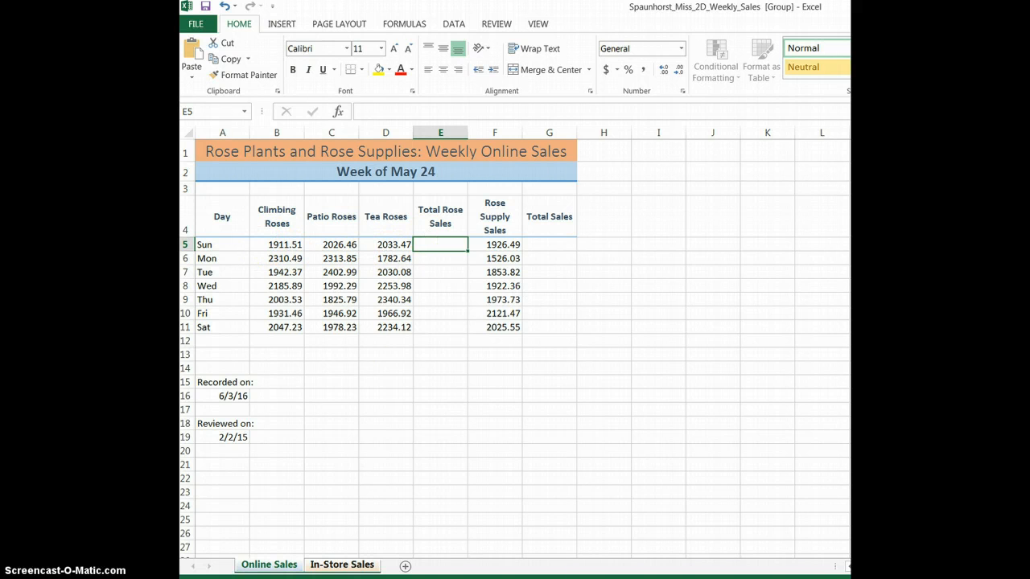
key(alt+equal)
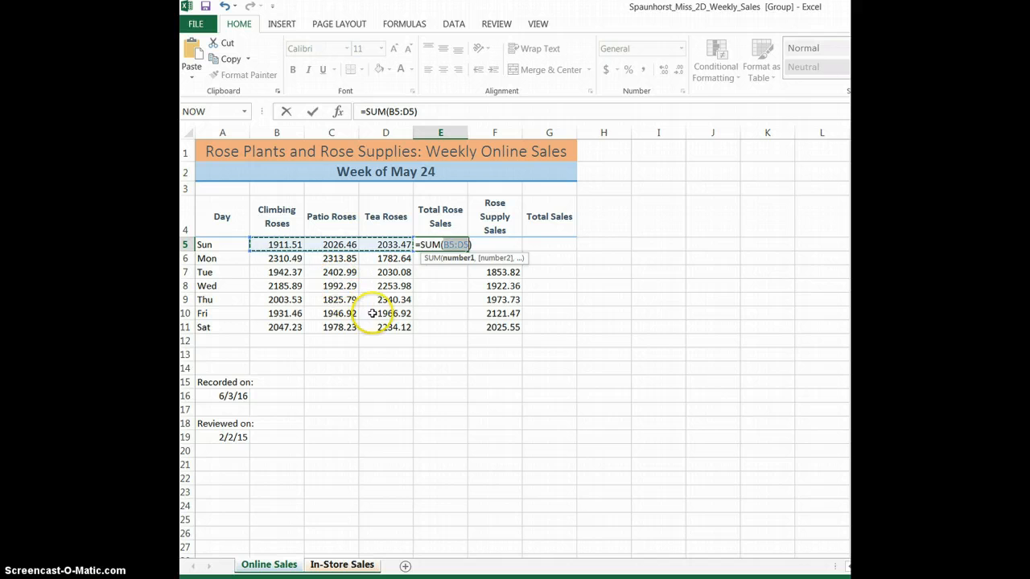
click(311, 111)
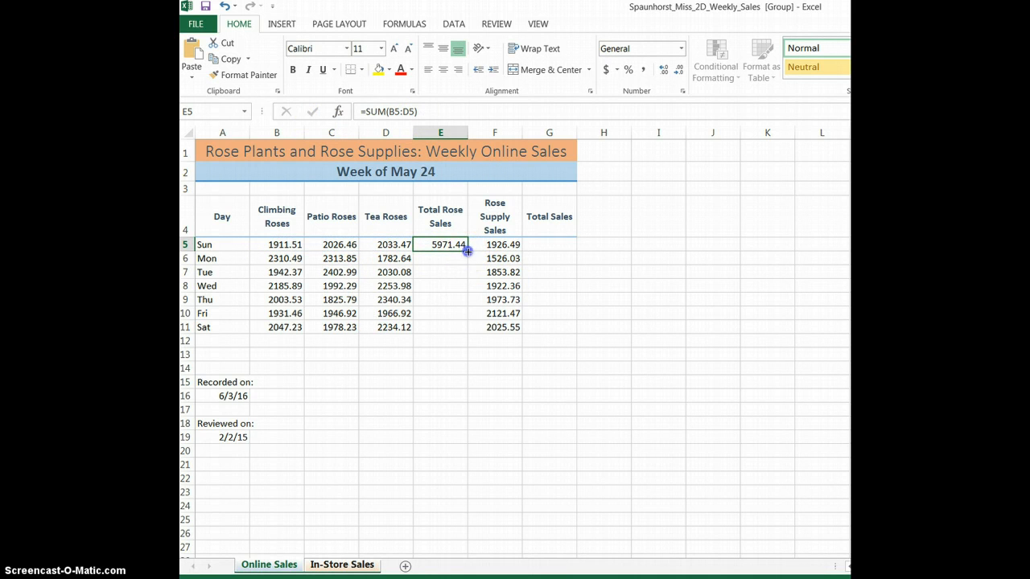
drag(467, 251, 459, 334)
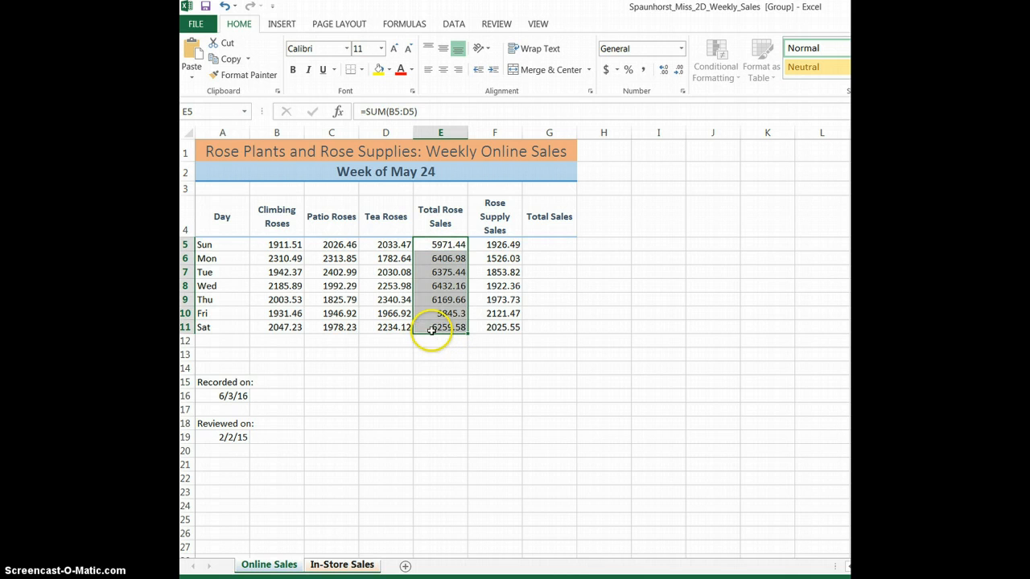
click(439, 248)
- Enter =E5+F5 in G5 for Total Sales and fill the formula down through G11 on the grouped sheets
click(548, 246)
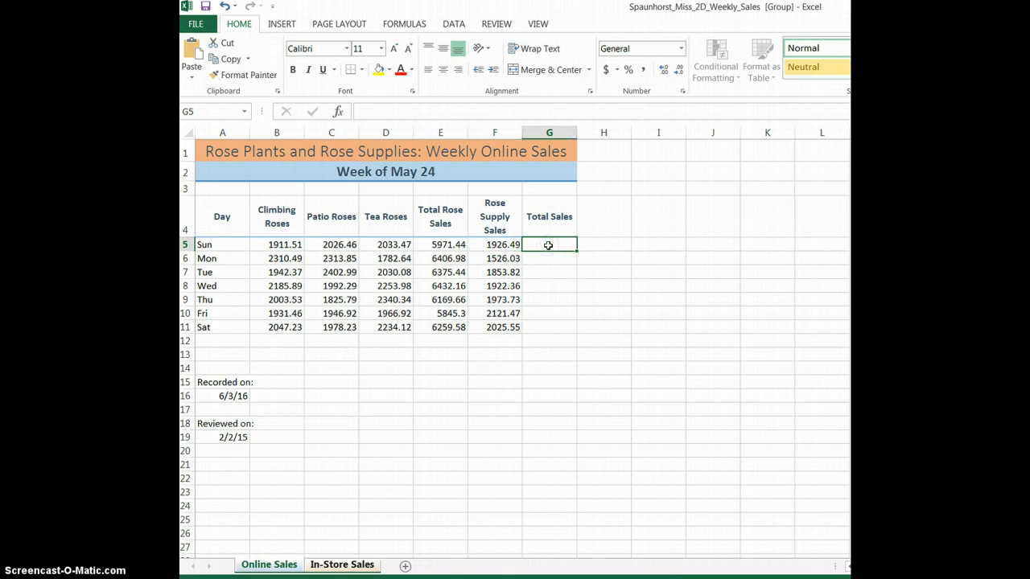
click(548, 245)
text(=)
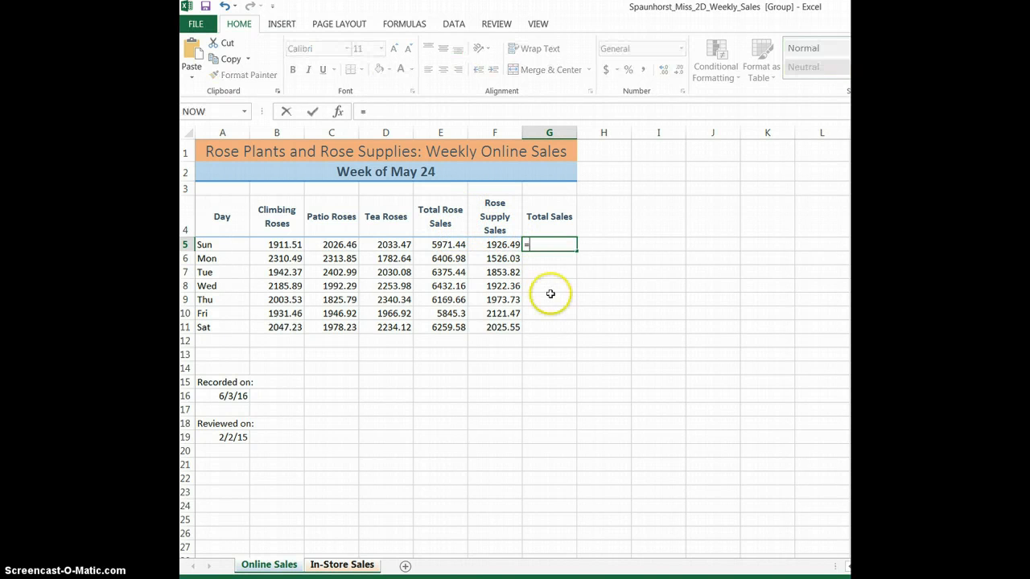
click(448, 245)
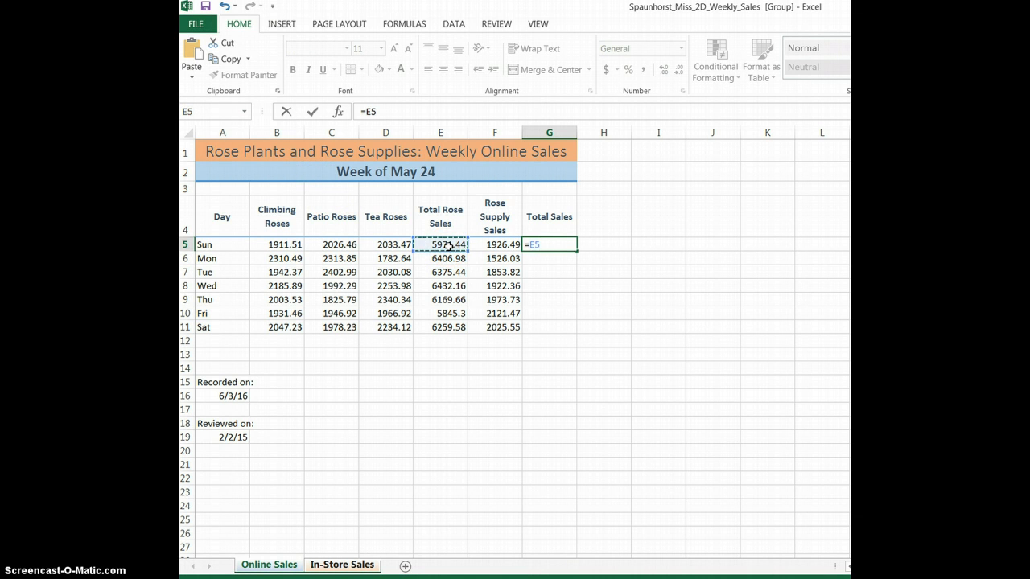
click(488, 246)
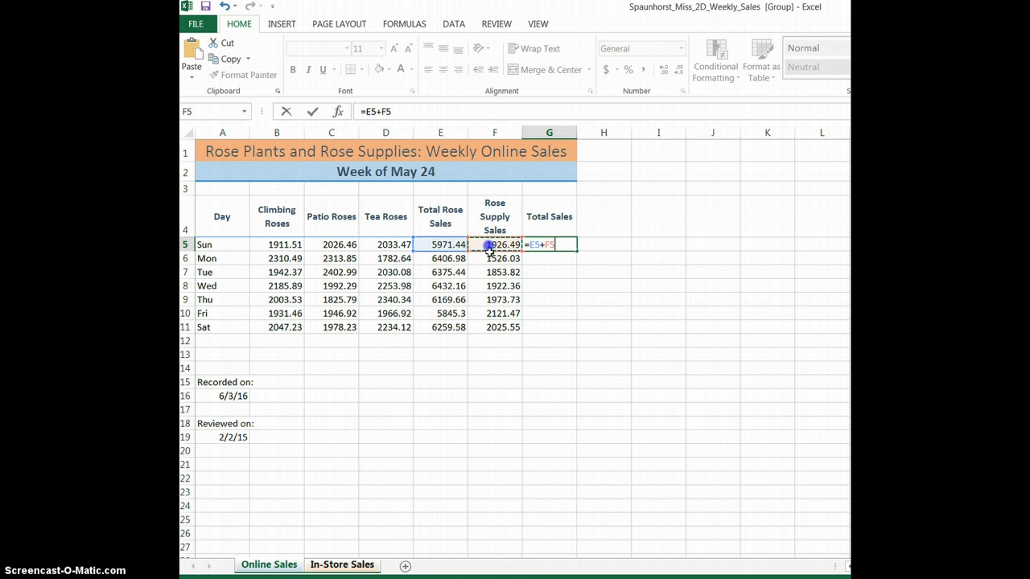
click(310, 111)
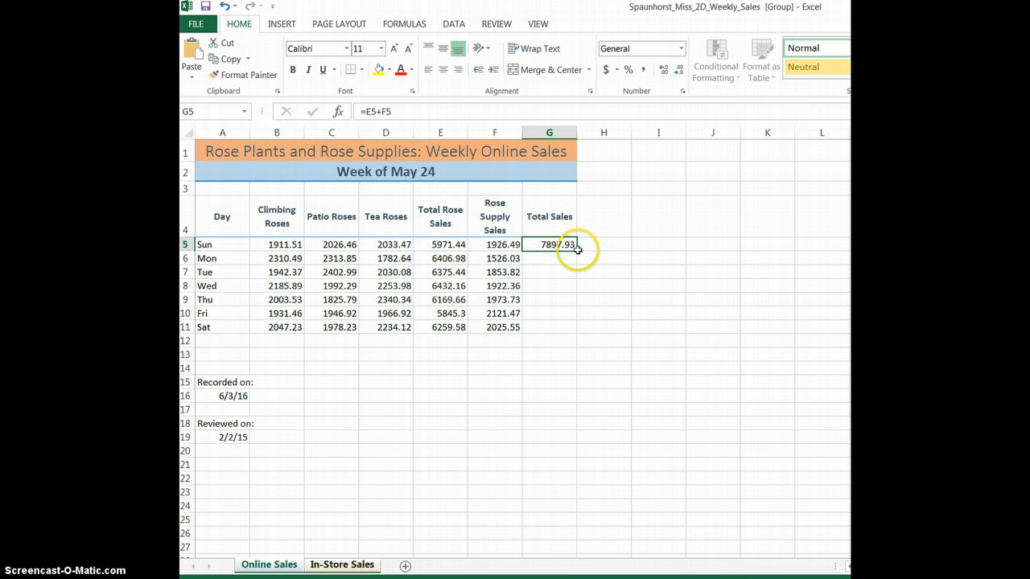
drag(576, 250, 566, 340)
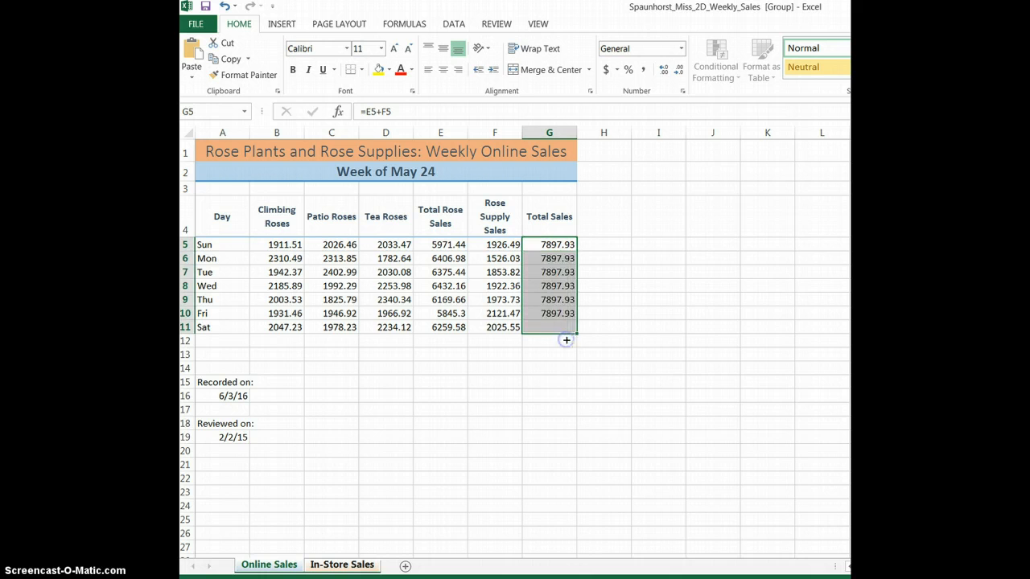
click(652, 286)
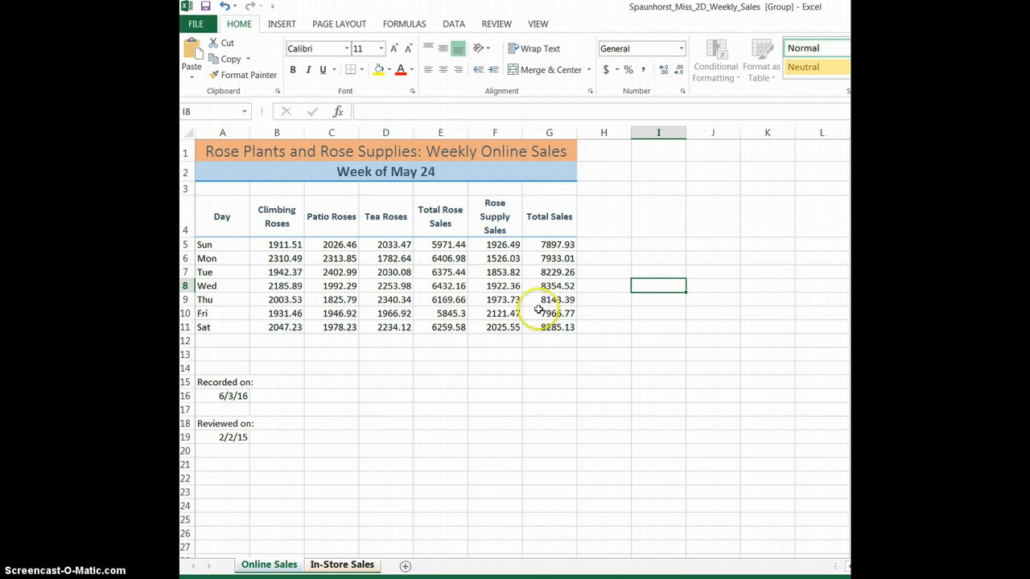
- Check the Total Rose Sales and Total Sales formulas in columns E and G on the In-Store Sales sheet
click(336, 565)
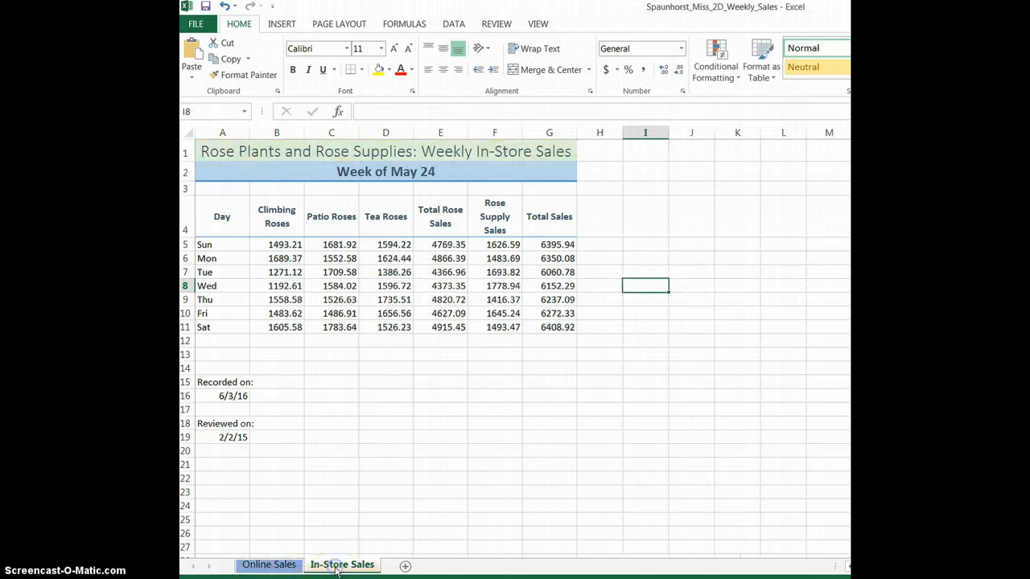
click(543, 245)
click(545, 276)
click(540, 303)
click(542, 332)
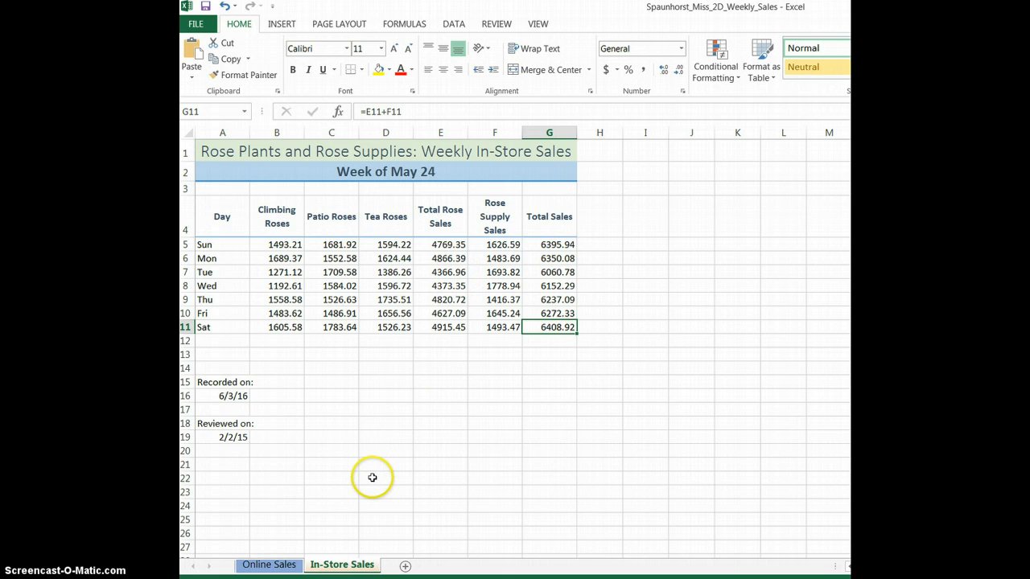
click(448, 259)
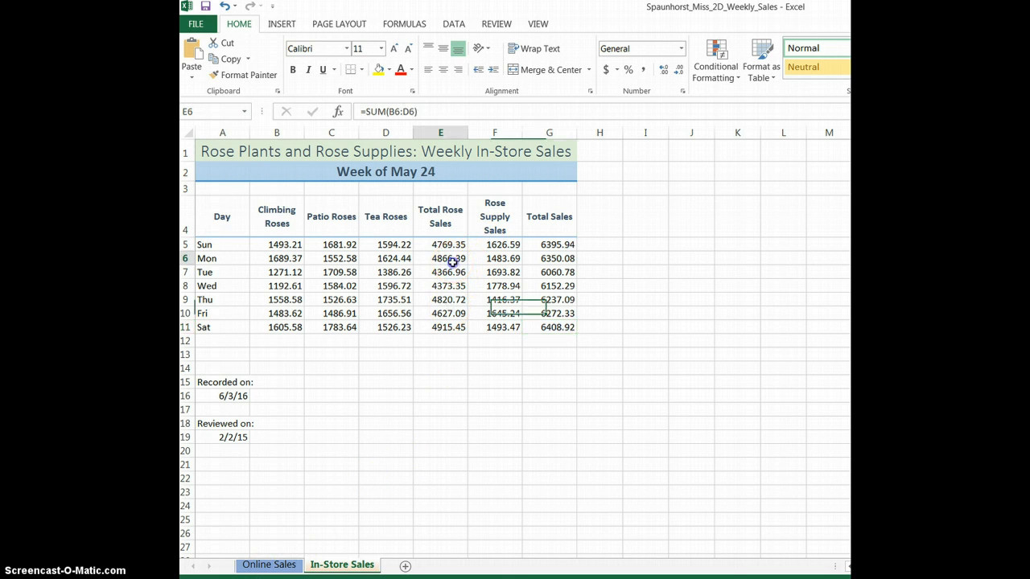
click(457, 288)
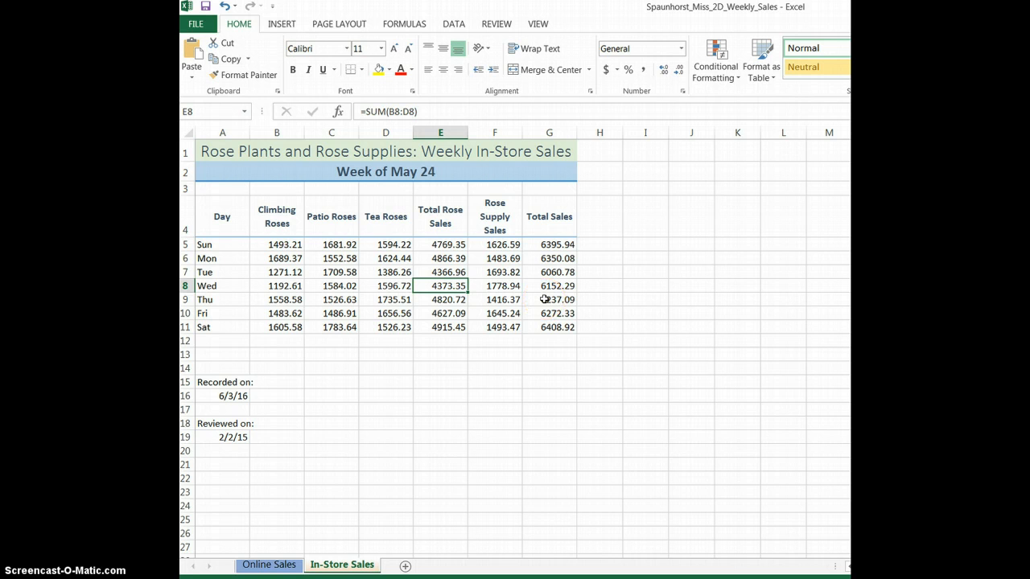
key(ctrl+Home)
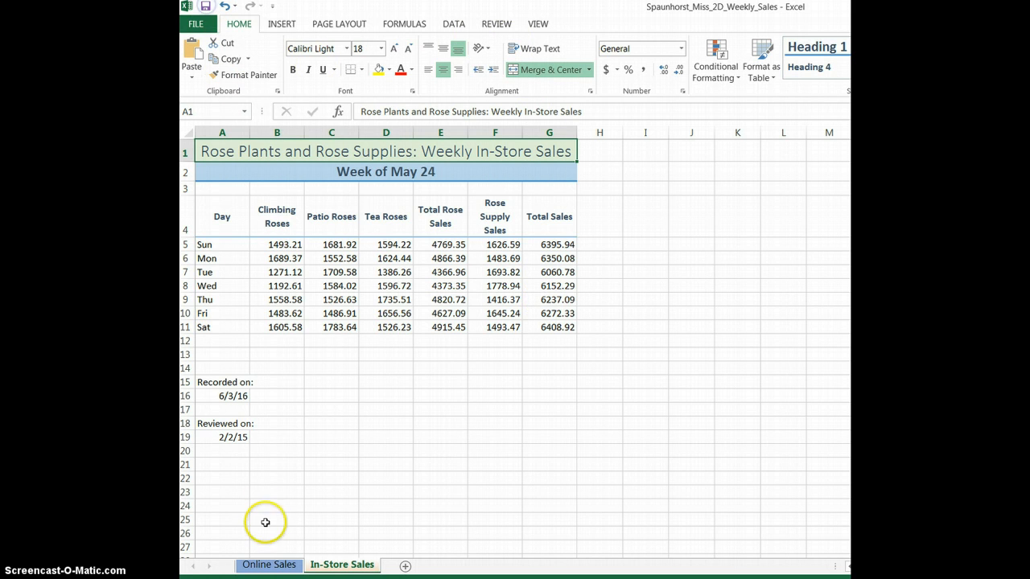
- Return to cell A1 of the Online Sales sheet and group all worksheets
click(273, 565)
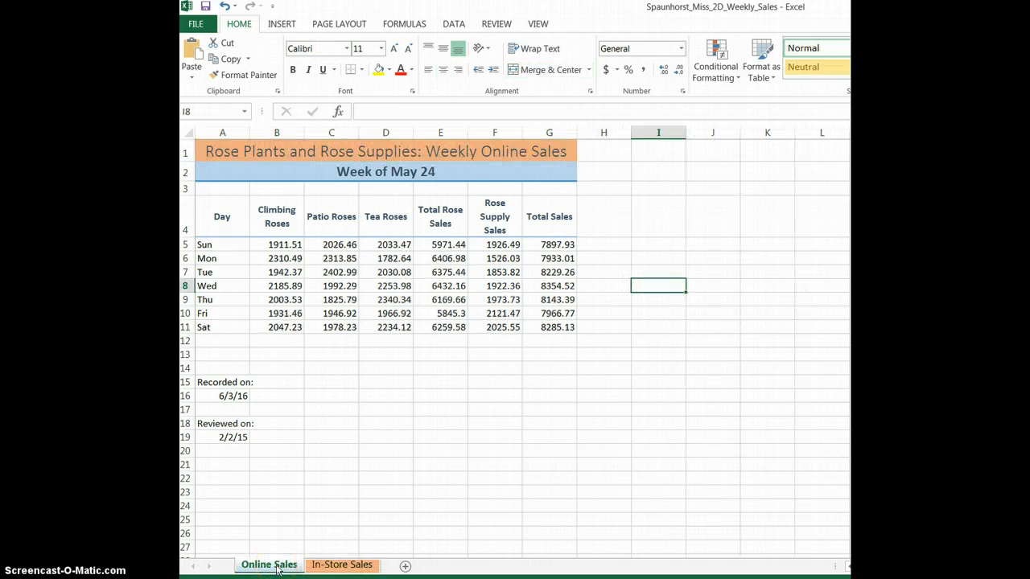
key(ctrl+Home)
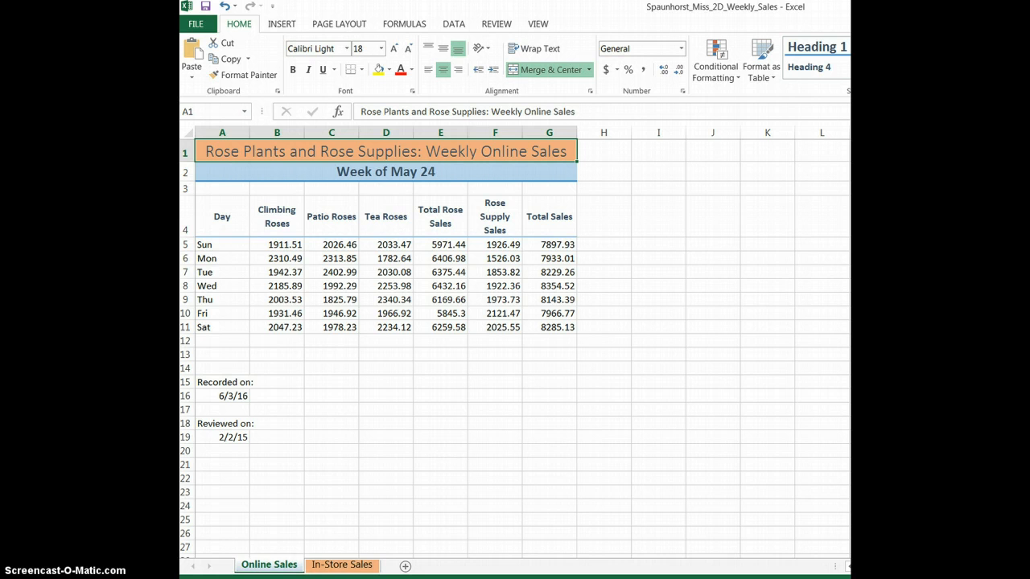
right_click(257, 566)
click(278, 555)
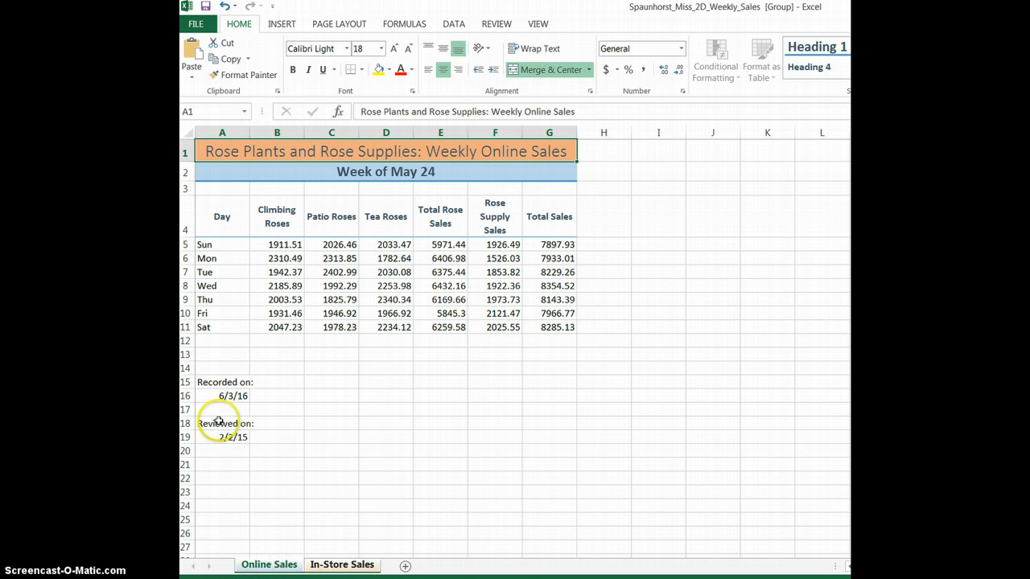
- Enter Total in A12 and sum rows 5 through 11 of each column into B12:G12 on the grouped sheets
click(227, 342)
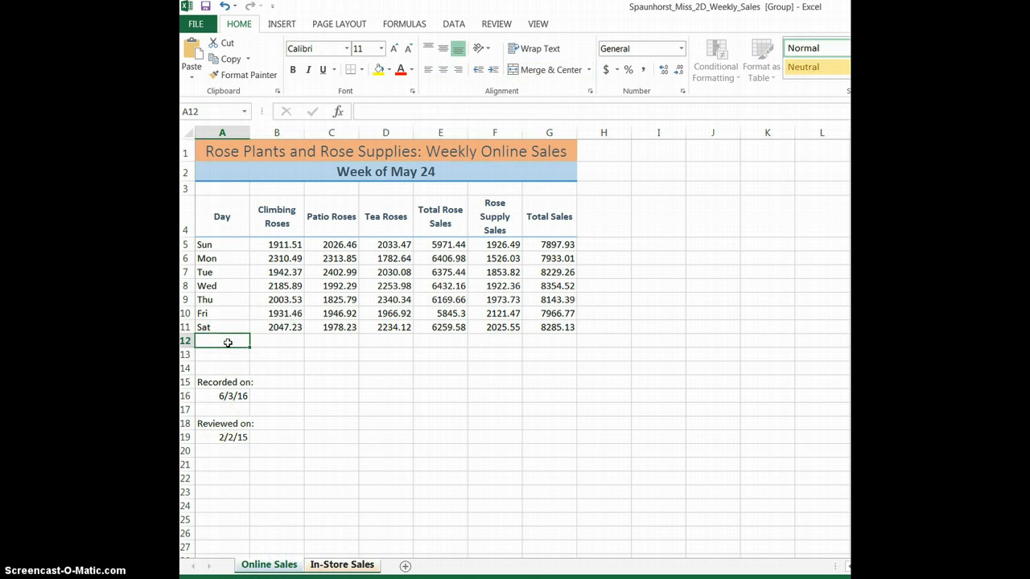
text(Total)
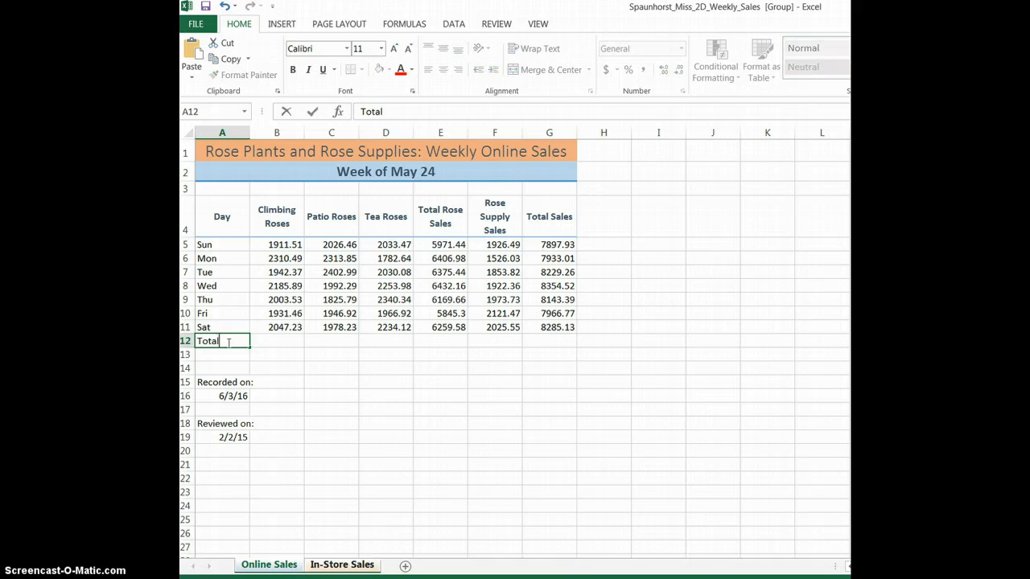
key(Tab)
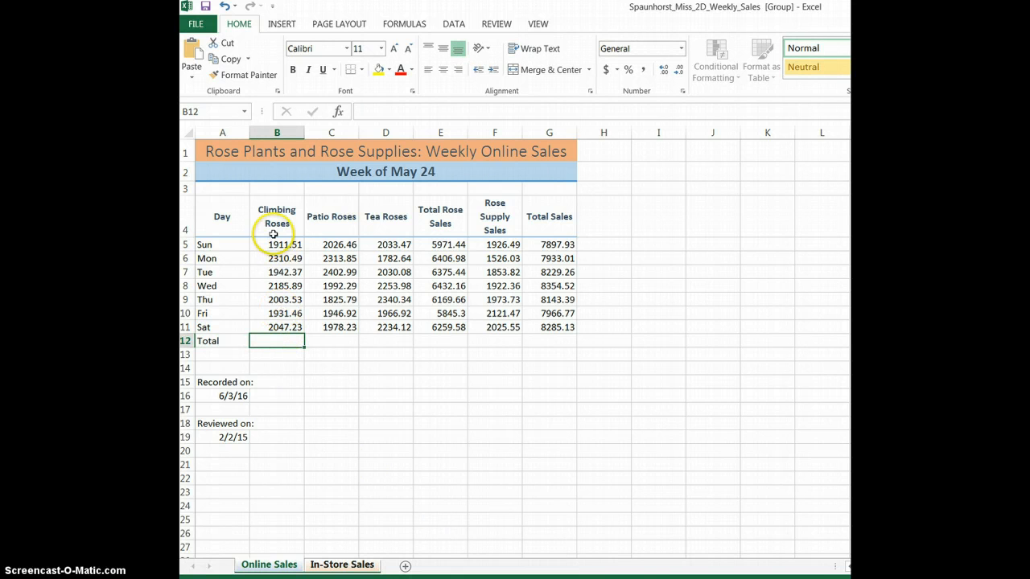
drag(276, 245, 531, 321)
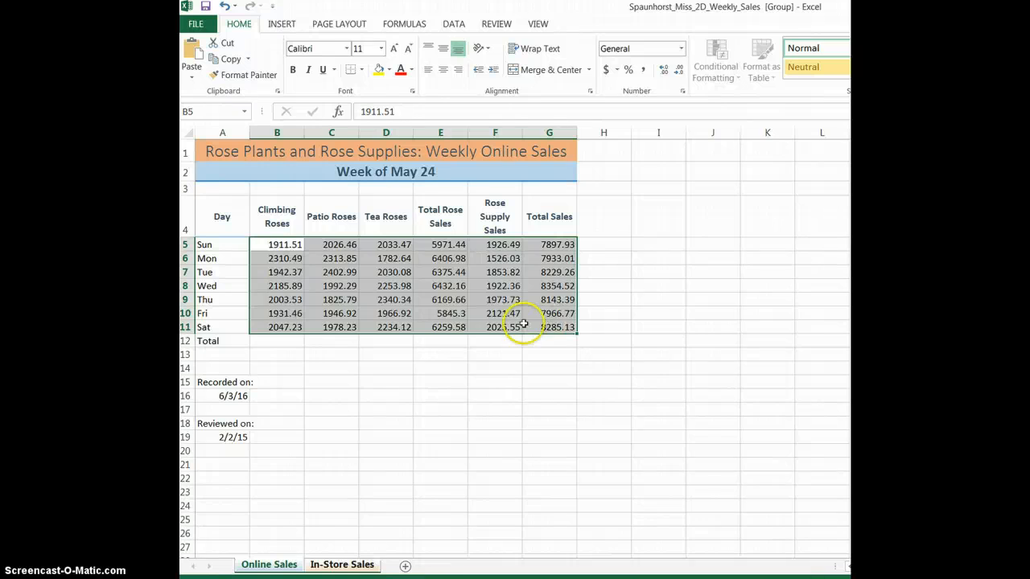
click(278, 246)
drag(307, 254, 551, 336)
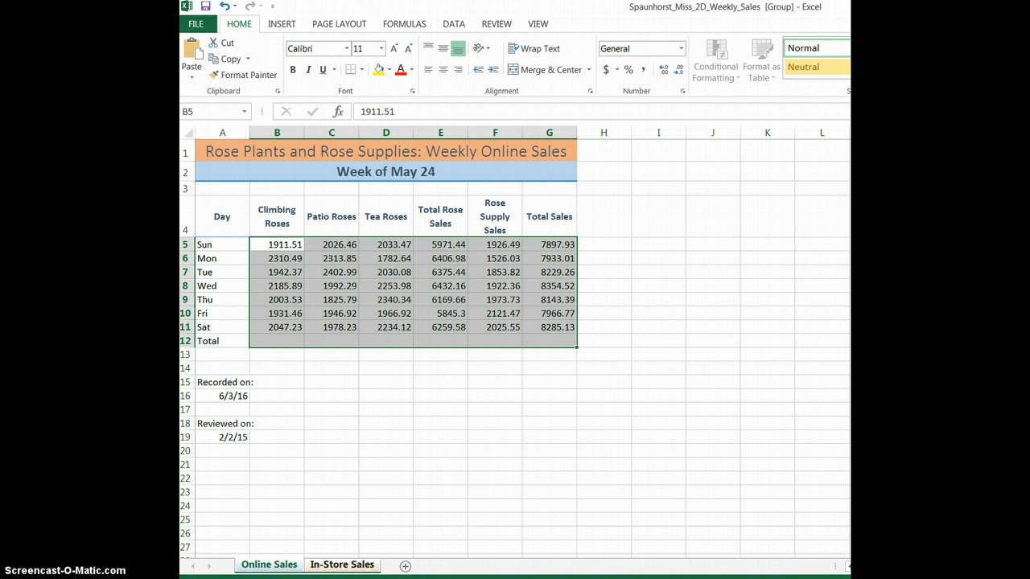
key(alt+equal)
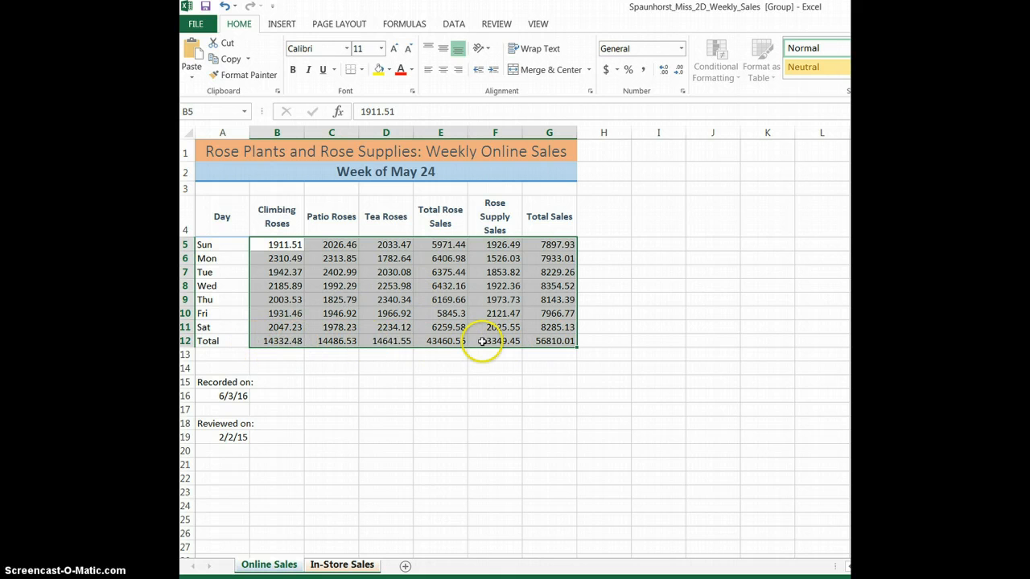
click(547, 336)
double_click(273, 342)
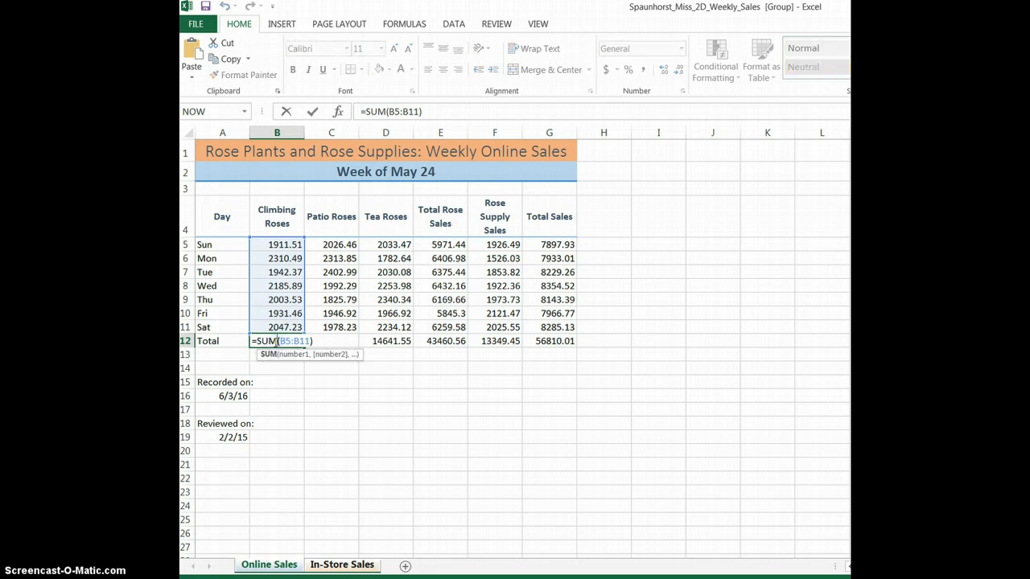
key(Return)
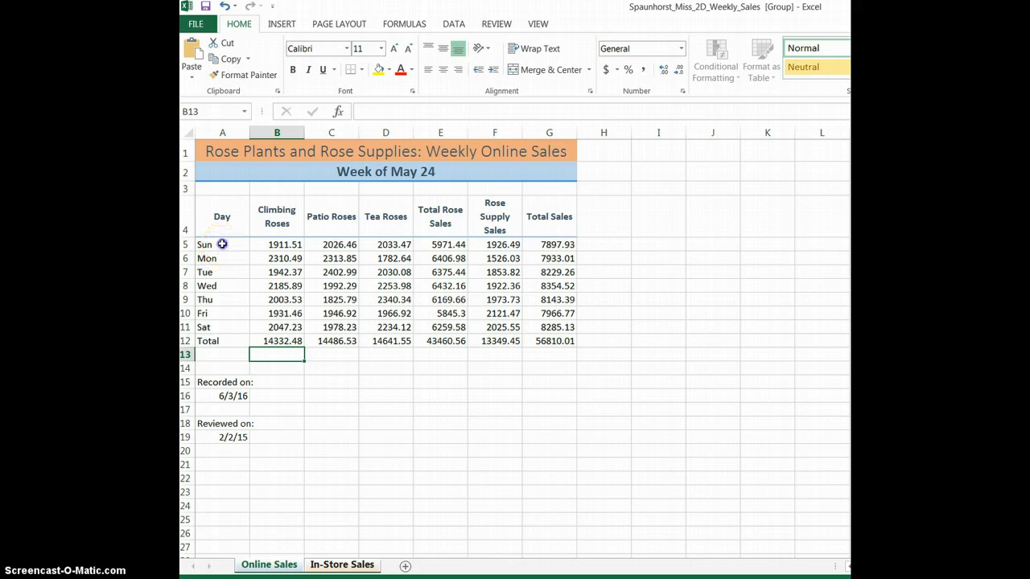
- Apply the Heading 4 cell style to the day names and Total label in A5:A12
drag(222, 244, 222, 338)
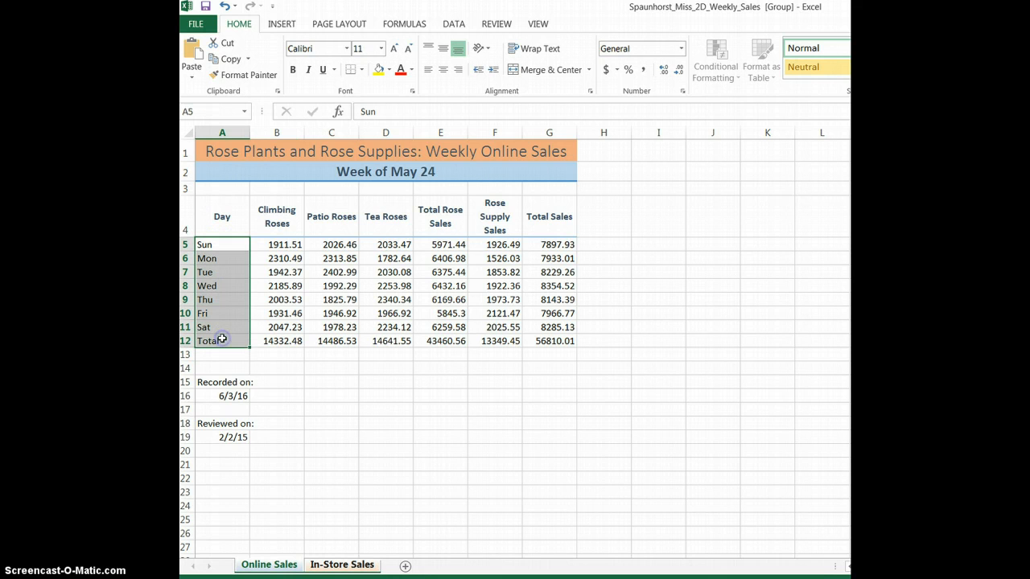
click(1029, 75)
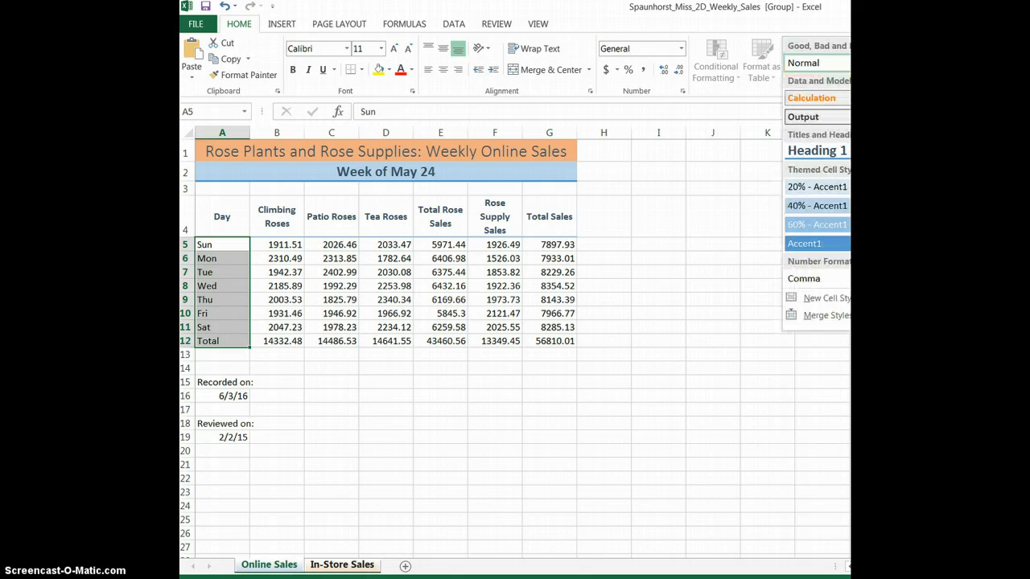
click(1029, 150)
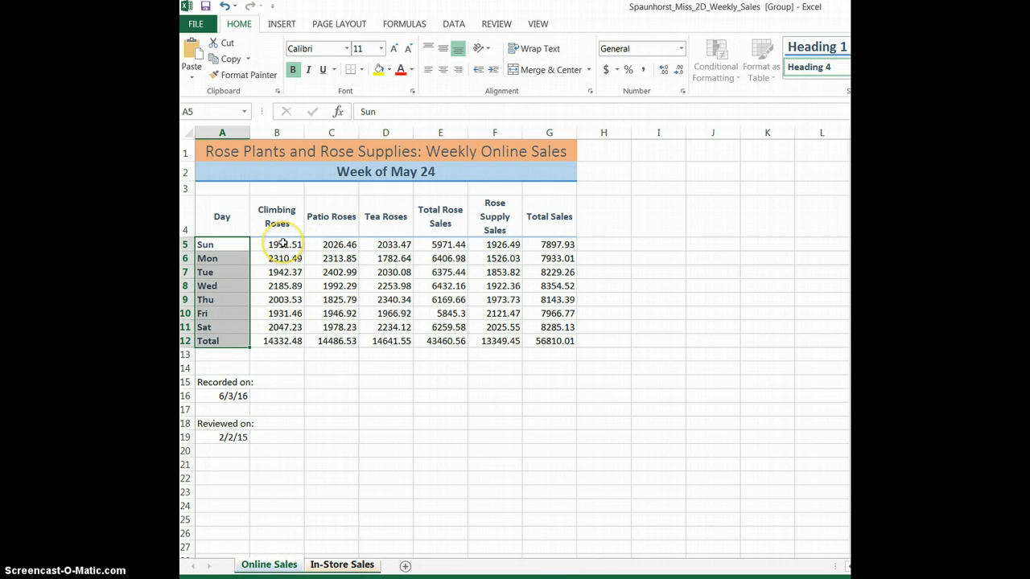
- Apply the Accounting number format with dollar signs to B5:G5 and B12:G12 on the grouped sheets
drag(282, 243, 549, 243)
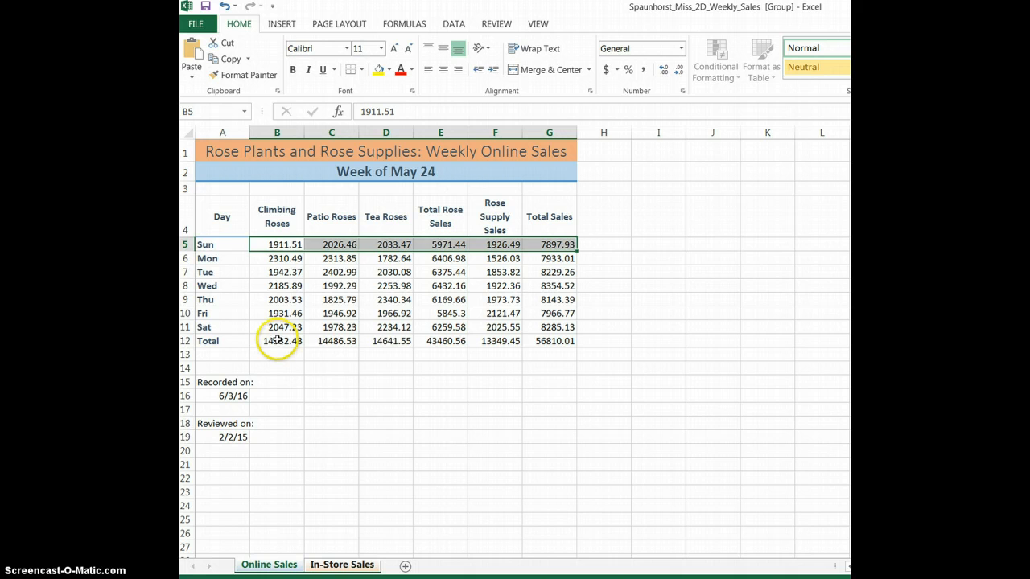
drag(276, 341, 536, 345)
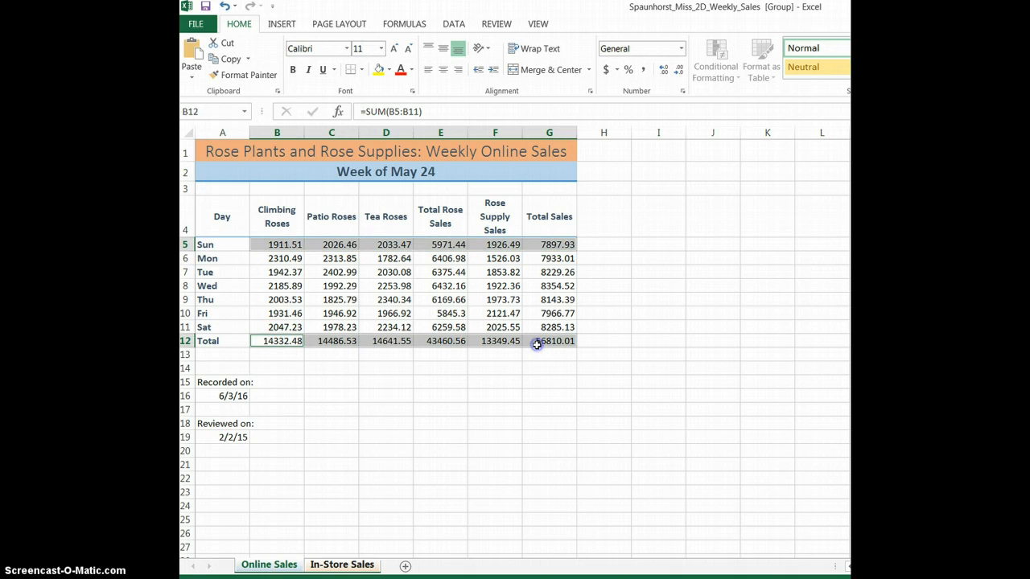
click(606, 71)
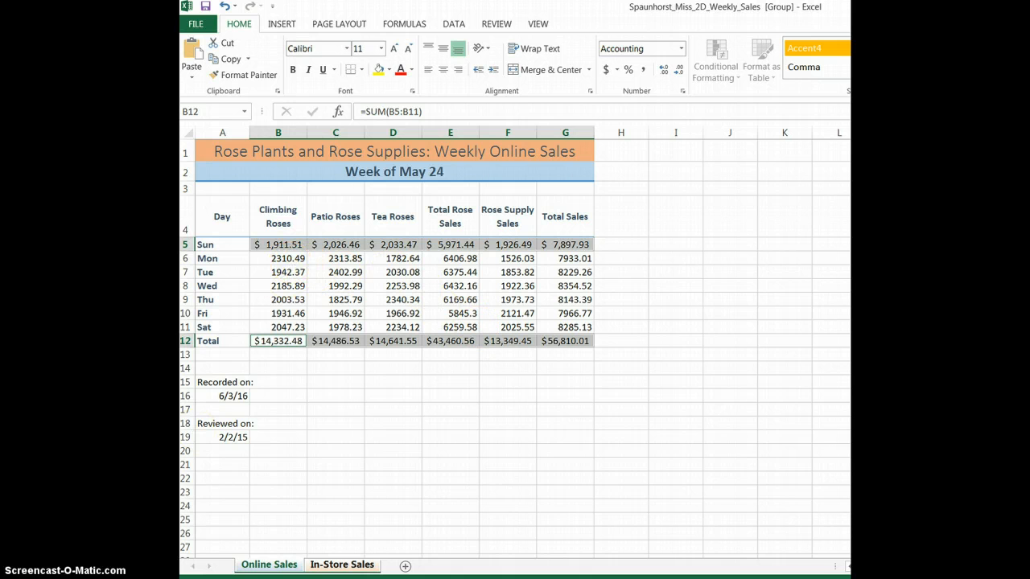
- Apply the Comma style to B6:G11 on the grouped sheets and return to cell A1
drag(275, 258, 579, 326)
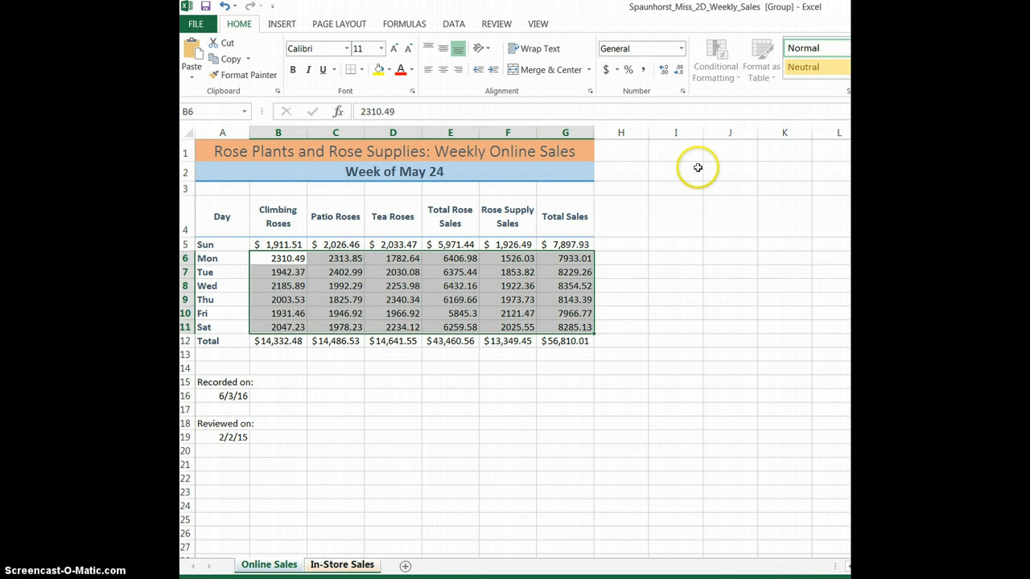
click(642, 70)
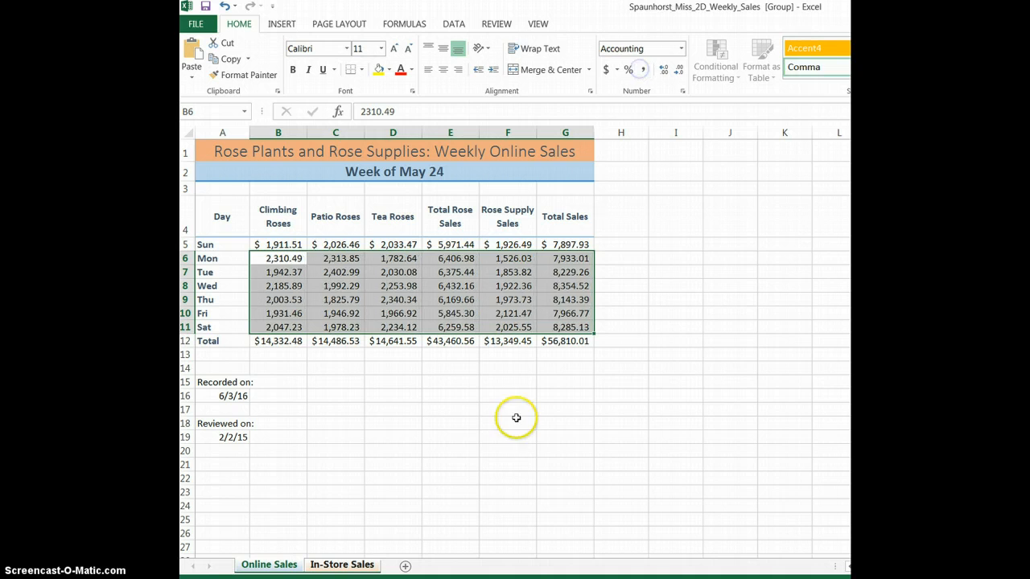
click(451, 450)
key(ctrl+Home)
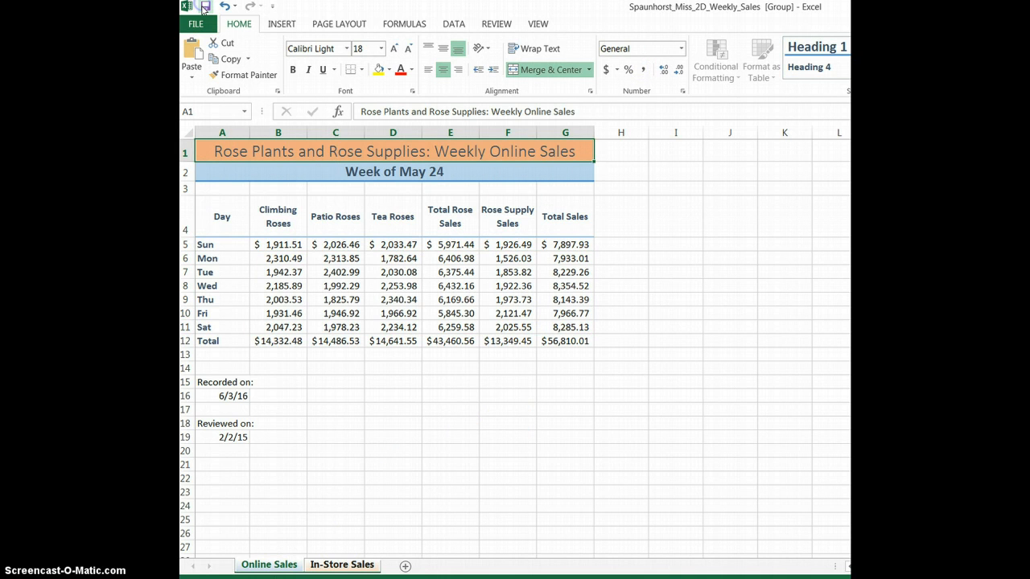
- Widen columns A:G on the In-Store Sales sheet to fit their contents and return to the Online Sales sheet
click(333, 565)
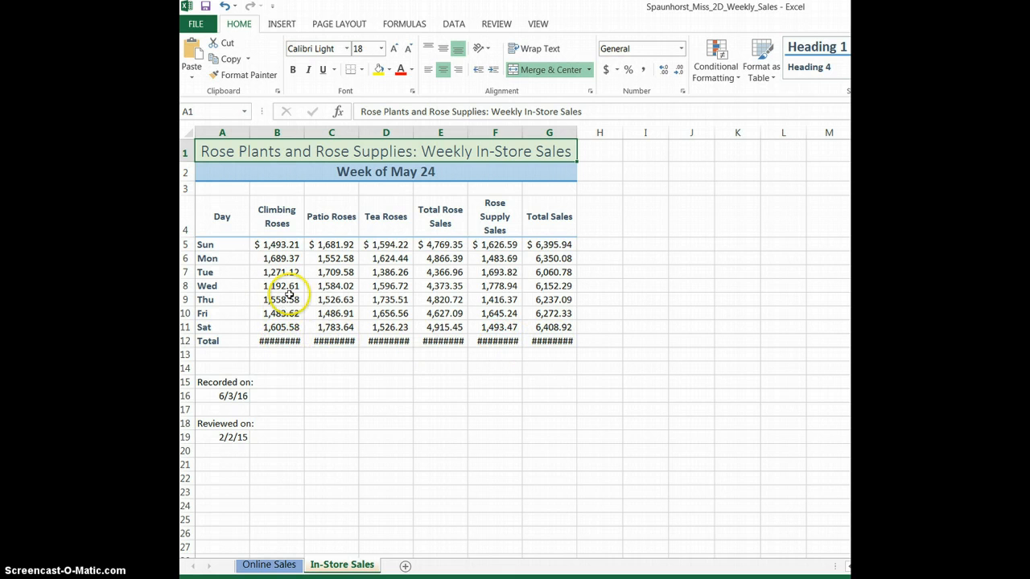
drag(222, 132, 580, 133)
click(570, 382)
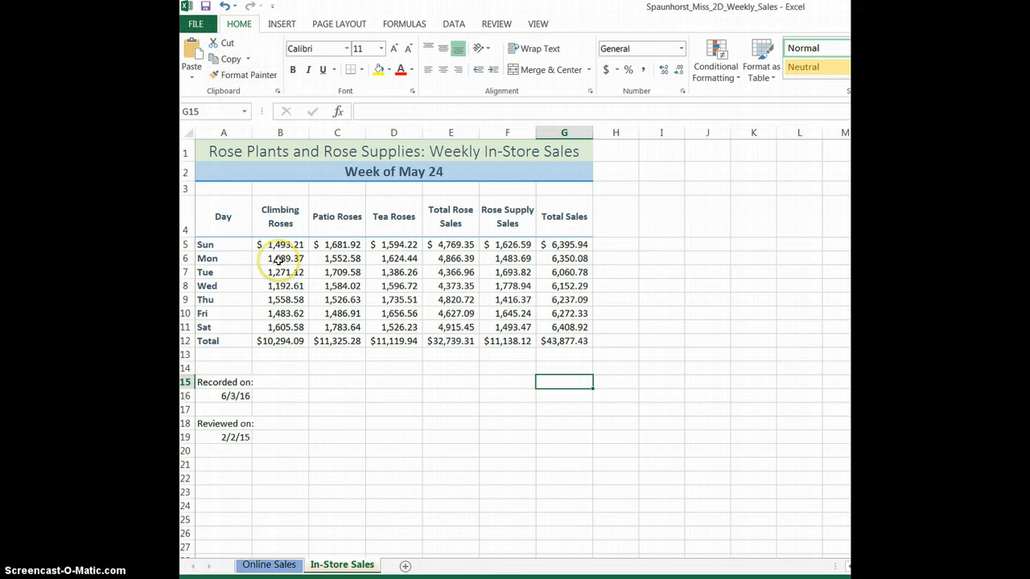
key(ctrl+Home)
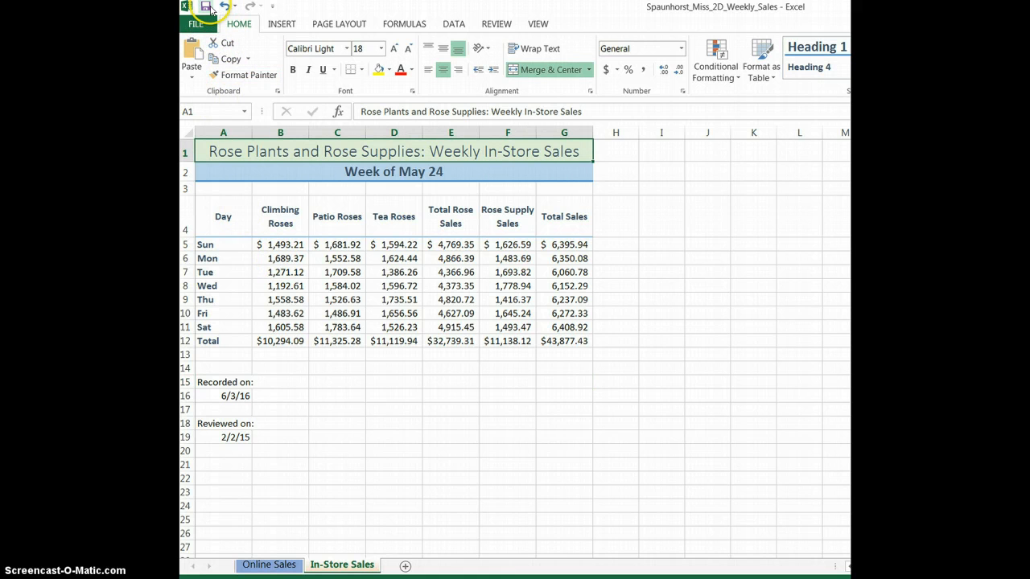
click(272, 566)
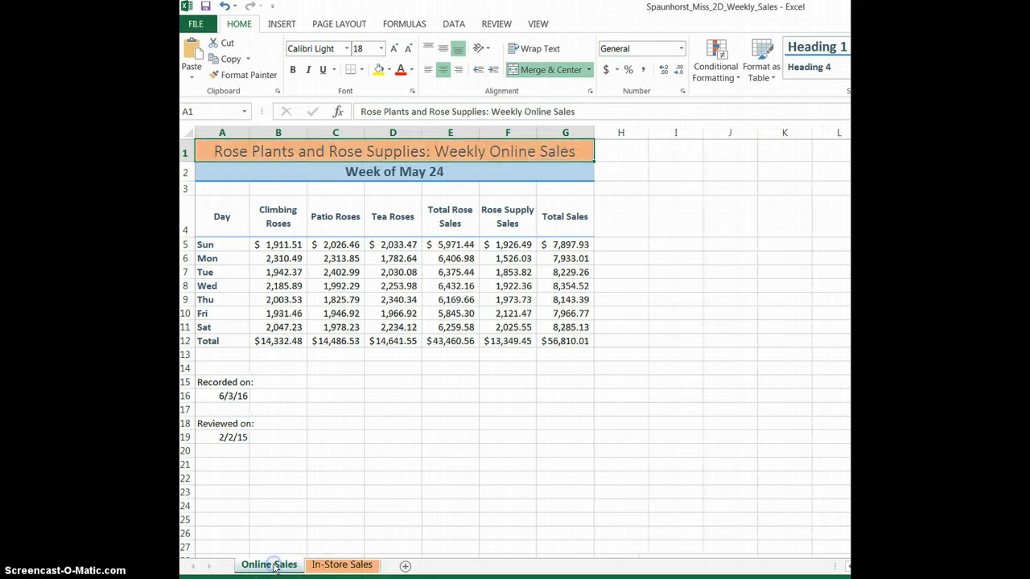